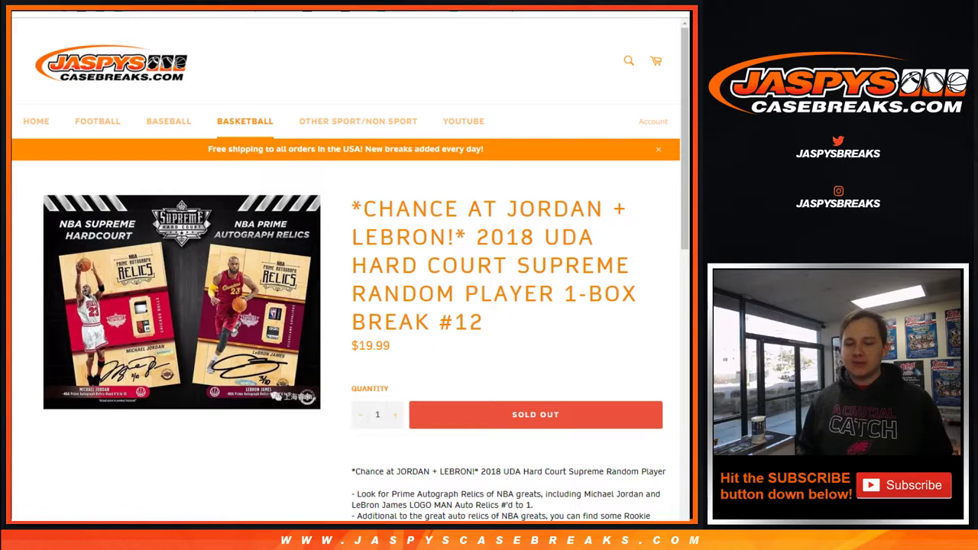
# Scroll through the page, selecting the player list and the product title text
pyautogui.scroll(-3, 350, 306)
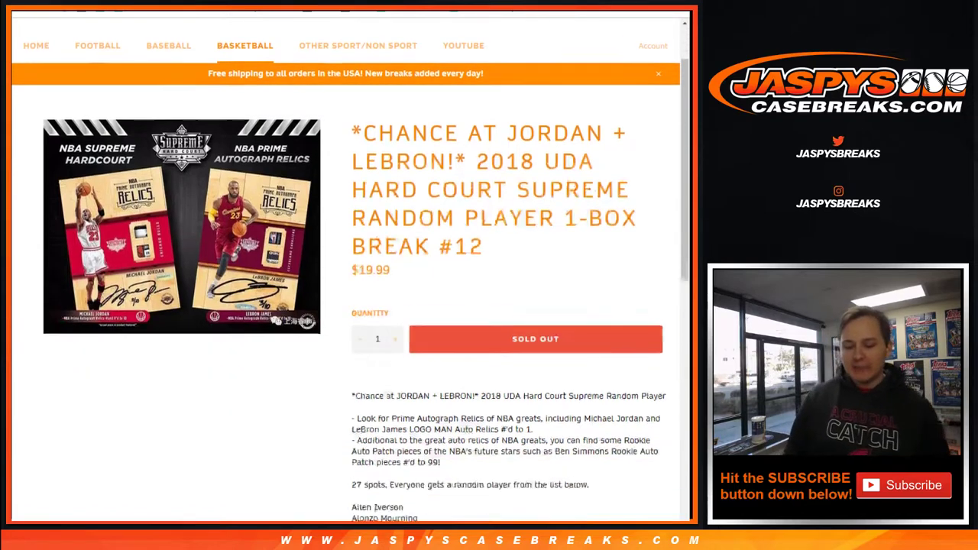
pyautogui.scroll(-3, 350, 306)
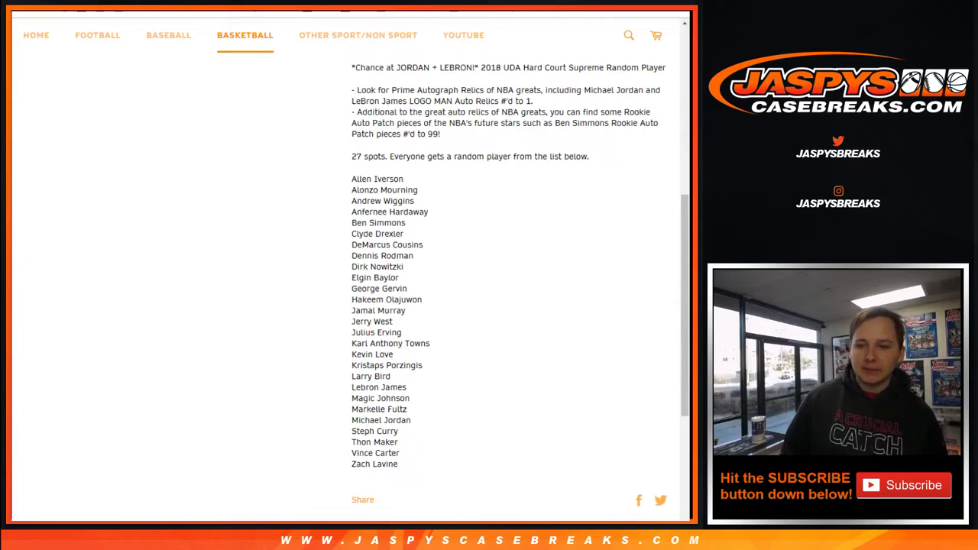
pyautogui.moveTo(352, 179)
pyautogui.mouseDown()
pyautogui.moveTo(399, 283)
pyautogui.moveTo(412, 422)
pyautogui.moveTo(398, 464)
pyautogui.mouseUp()
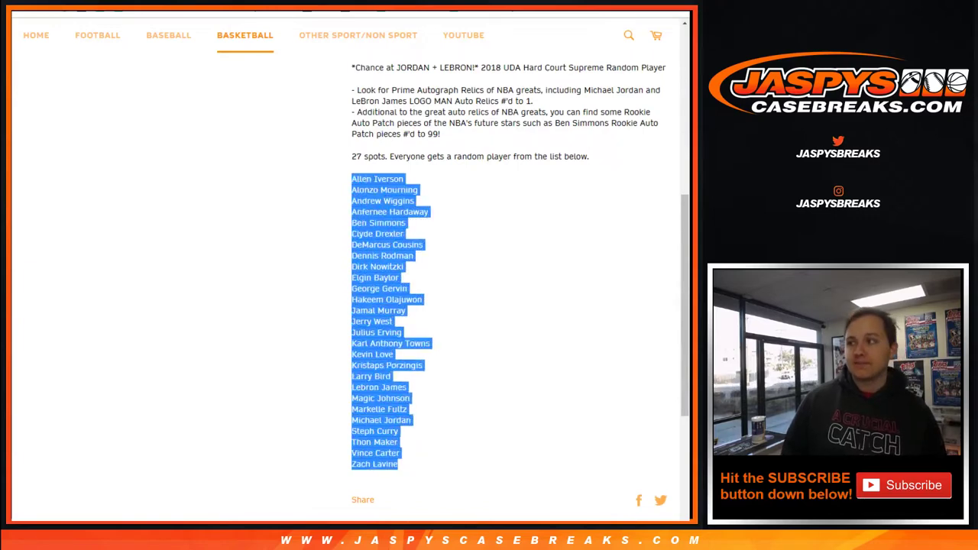
pyautogui.click(398, 465)
pyautogui.scroll(5, 350, 305)
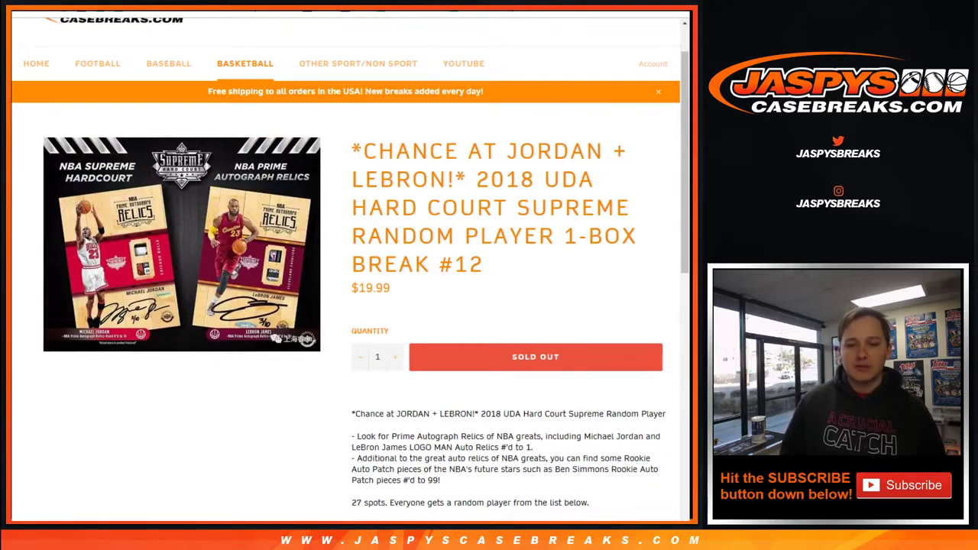
pyautogui.moveTo(483, 264)
pyautogui.mouseDown()
pyautogui.moveTo(457, 265)
pyautogui.moveTo(352, 151)
pyautogui.mouseUp()
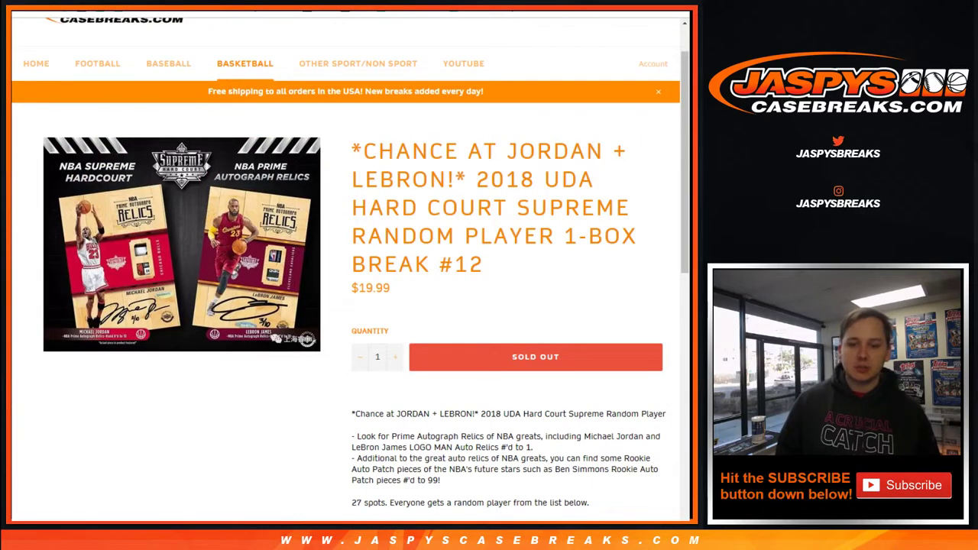
pyautogui.scroll(-1, 349, 269)
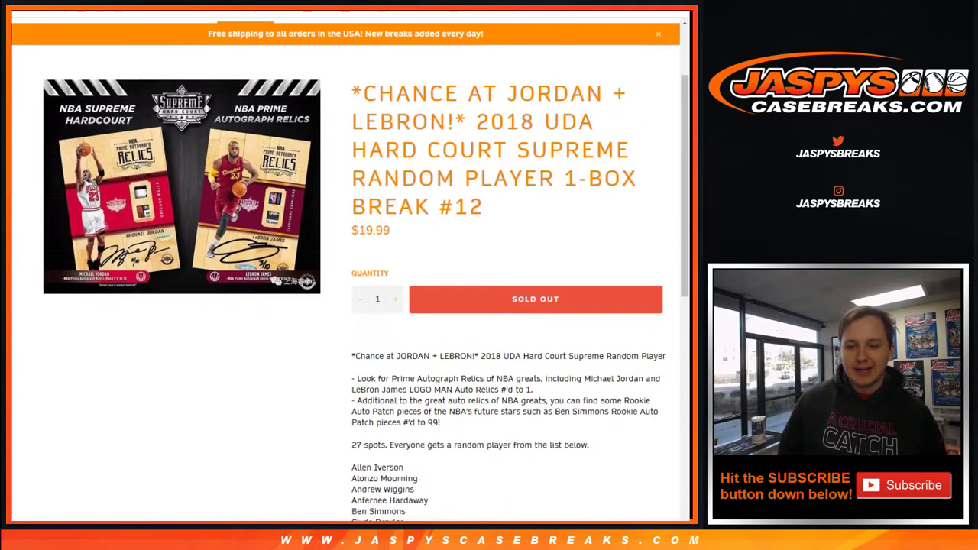
pyautogui.scroll(2, 350, 269)
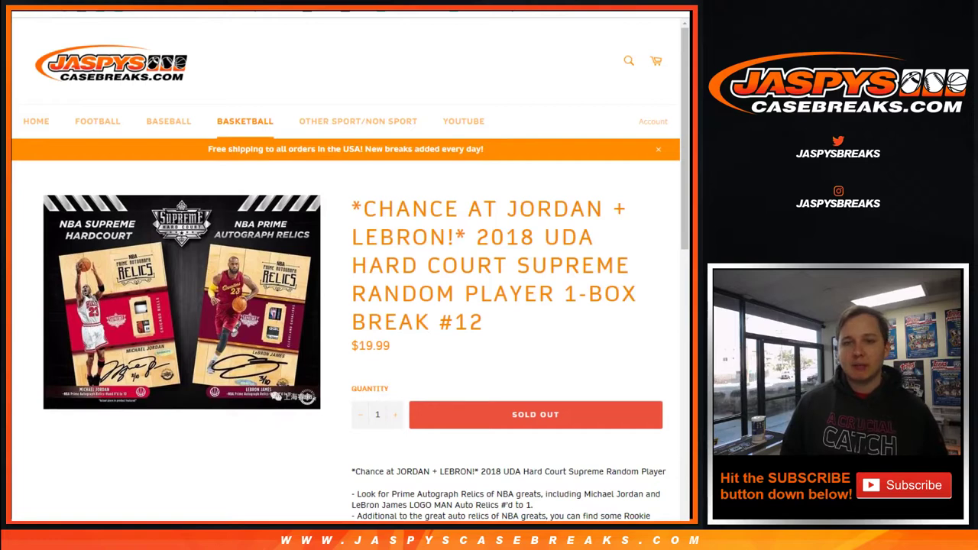
# Paste the player list into the List Randomizer, then undo to restore the customer names
pyautogui.hotkey('ctrl', 'Tab')
pyautogui.hotkey('ctrl', 'Tab')
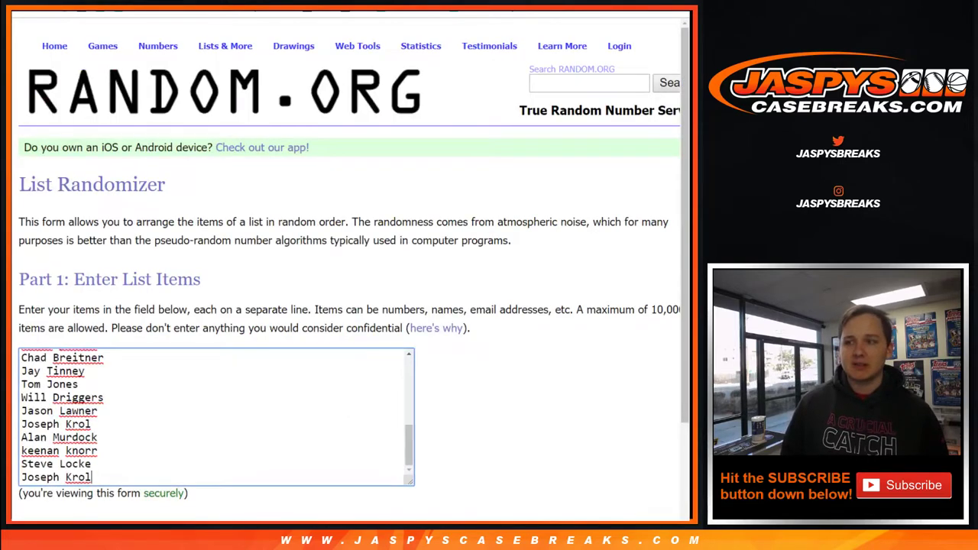
pyautogui.hotkey('ctrl', 'Tab')
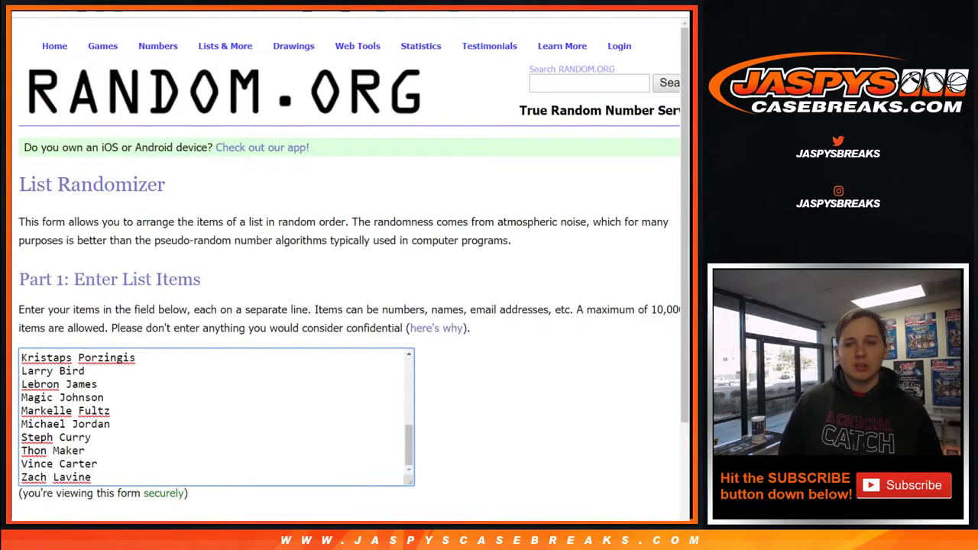
pyautogui.scroll(10, 216, 416)
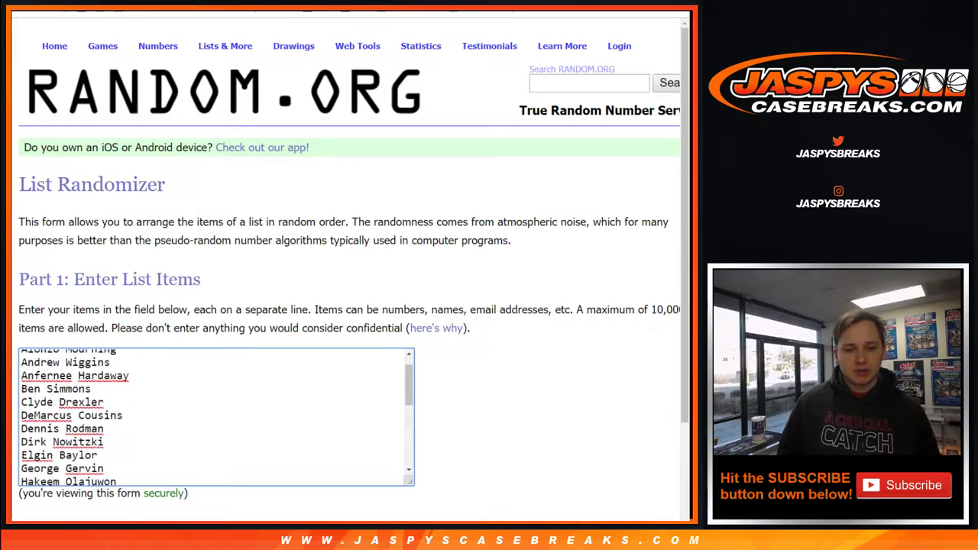
pyautogui.hotkey('ctrl', 'Tab')
pyautogui.scroll(10, 217, 416)
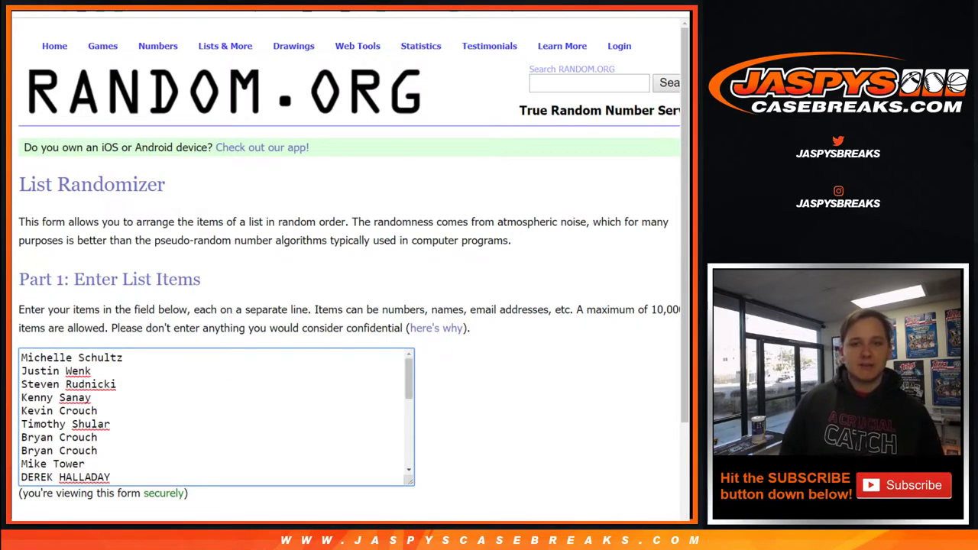
# Roll two dice on the Dice Roller, getting 1 and 6, and return to the List Randomizer
pyautogui.hotkey('ctrl', 'Tab')
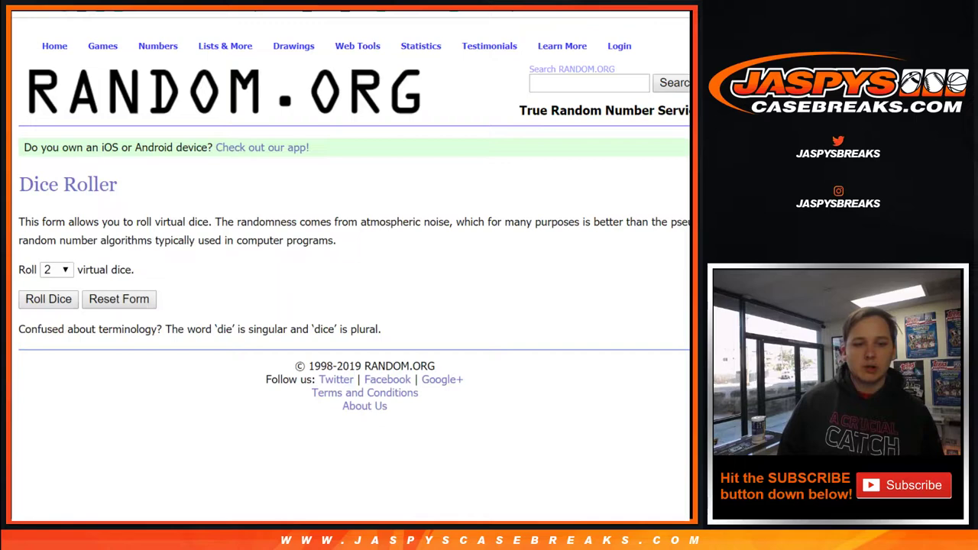
pyautogui.press('Return')
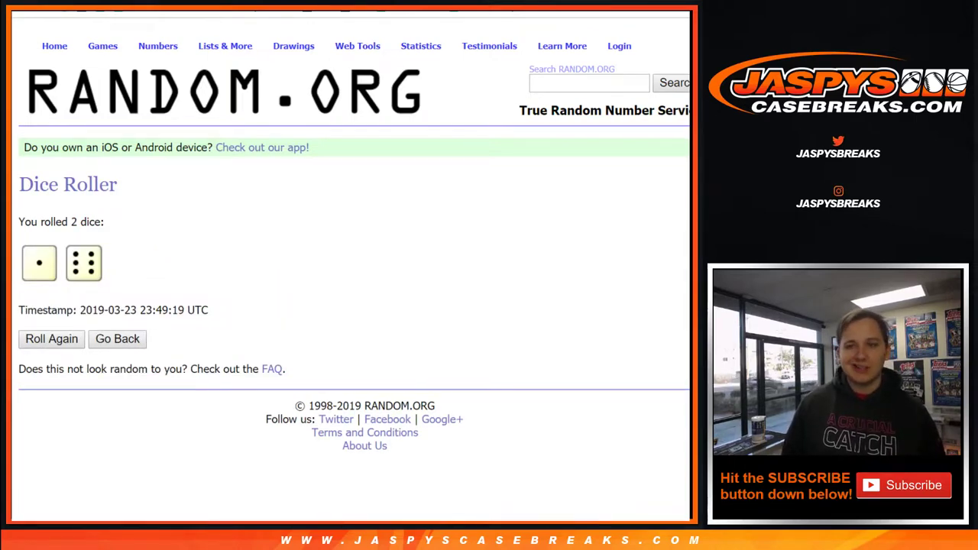
pyautogui.hotkey('ctrl', 'Tab')
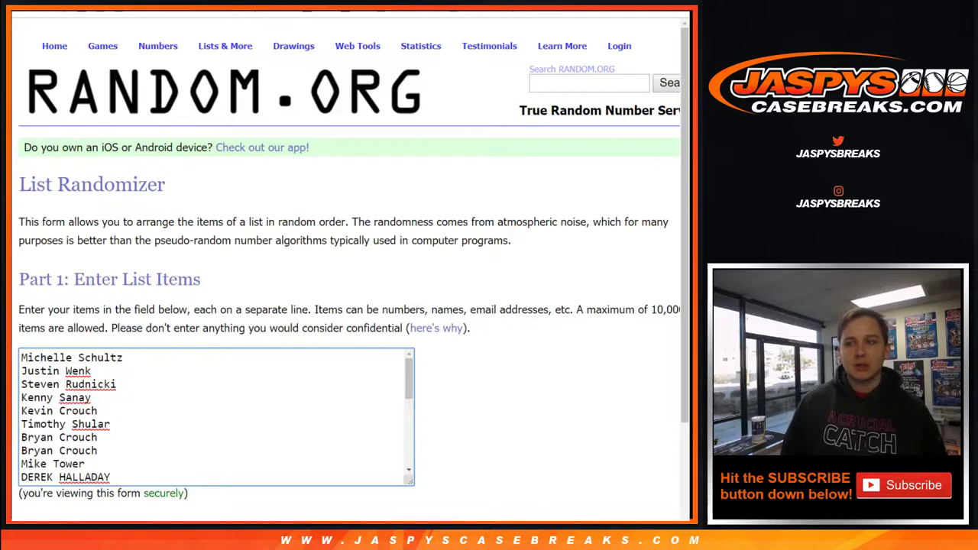
# Reshuffle the 27 customer names three times
pyautogui.scroll(-2, 535, 305)
pyautogui.scroll(-5, 216, 301)
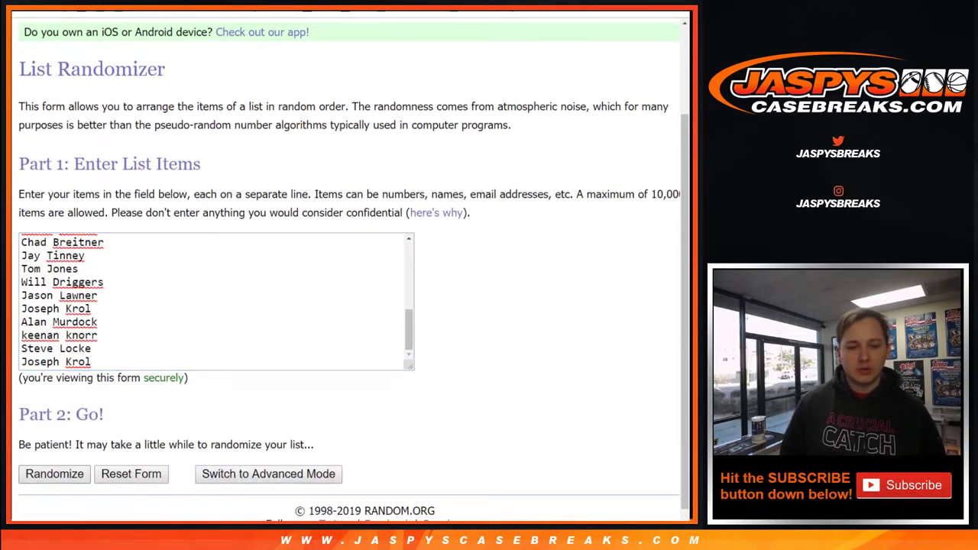
pyautogui.scroll(-3, 344, 267)
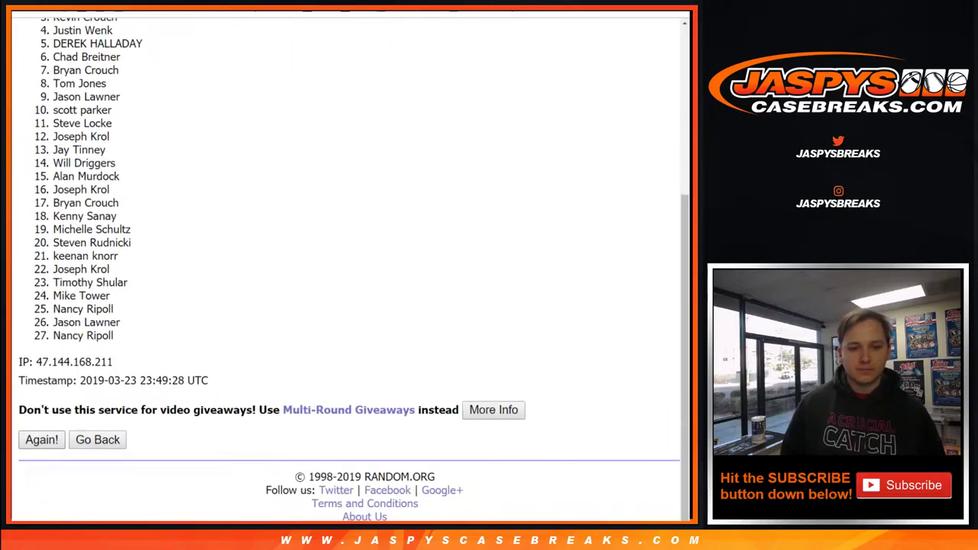
pyautogui.click(41, 439)
pyautogui.scroll(-10, 41, 439)
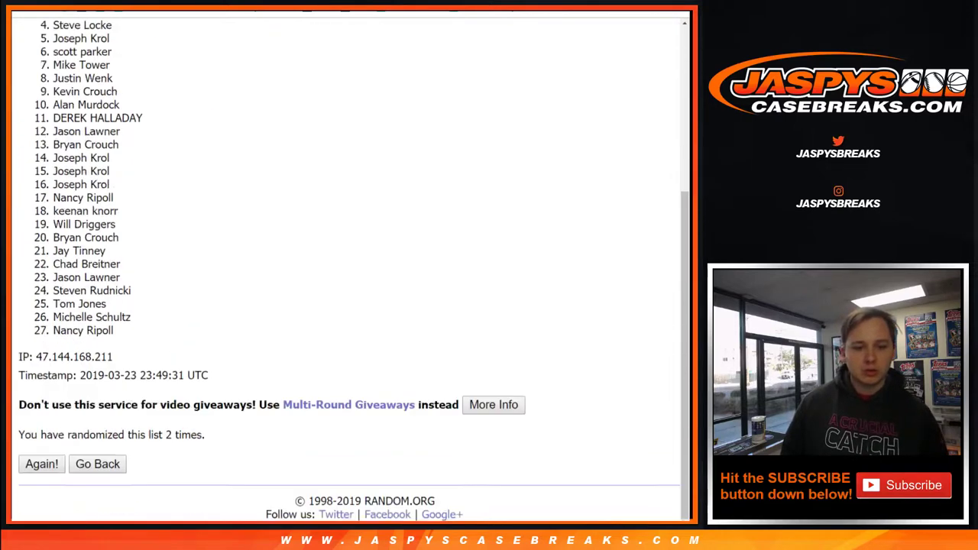
pyautogui.click(41, 439)
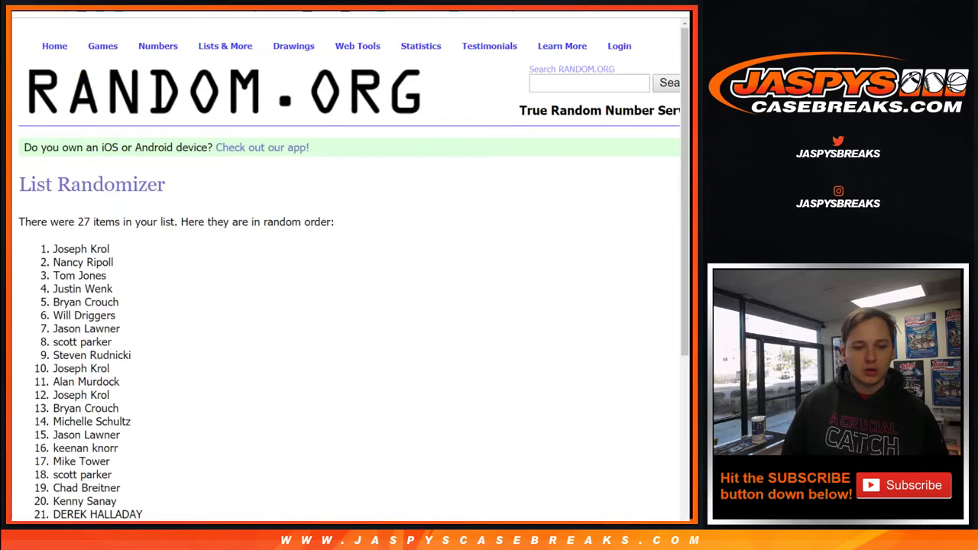
pyautogui.scroll(-10, 41, 439)
pyautogui.click(41, 439)
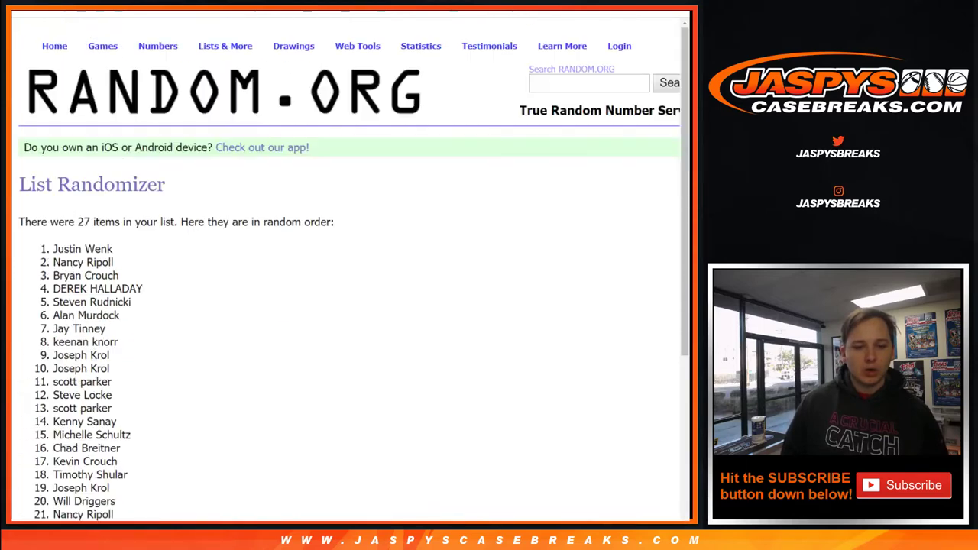
# Reshuffle the customer names three more times and select all 27 in the final order
pyautogui.scroll(-5, 349, 267)
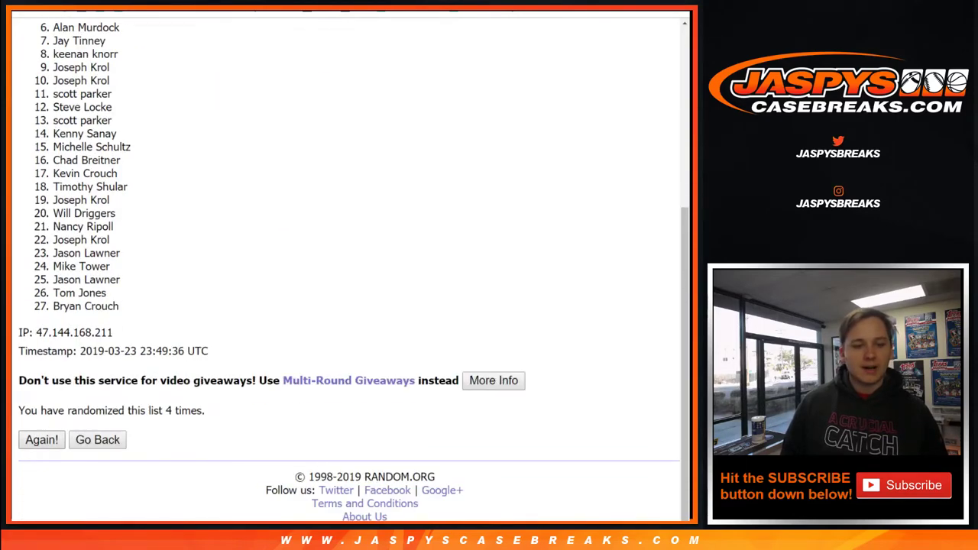
pyautogui.click(41, 439)
pyautogui.scroll(-5, 349, 268)
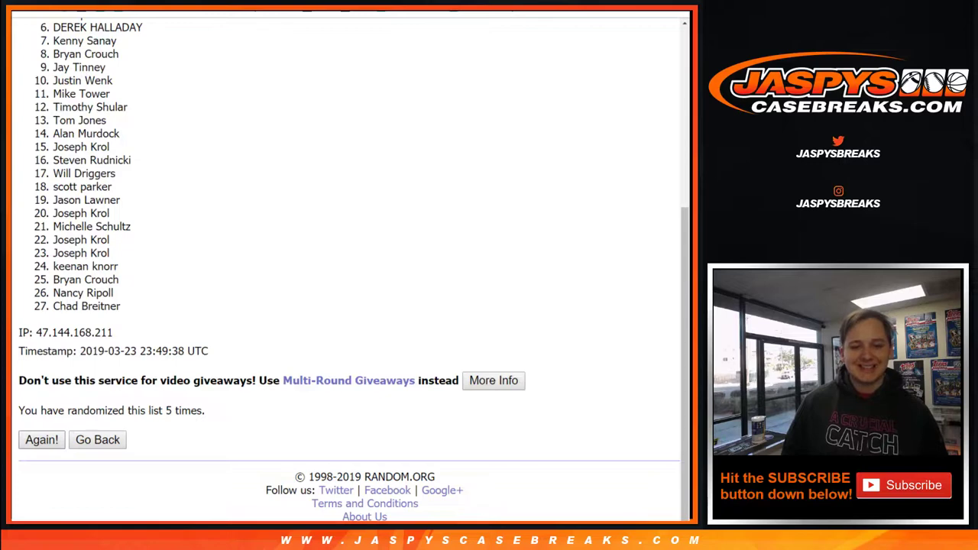
pyautogui.click(42, 439)
pyautogui.scroll(-5, 349, 267)
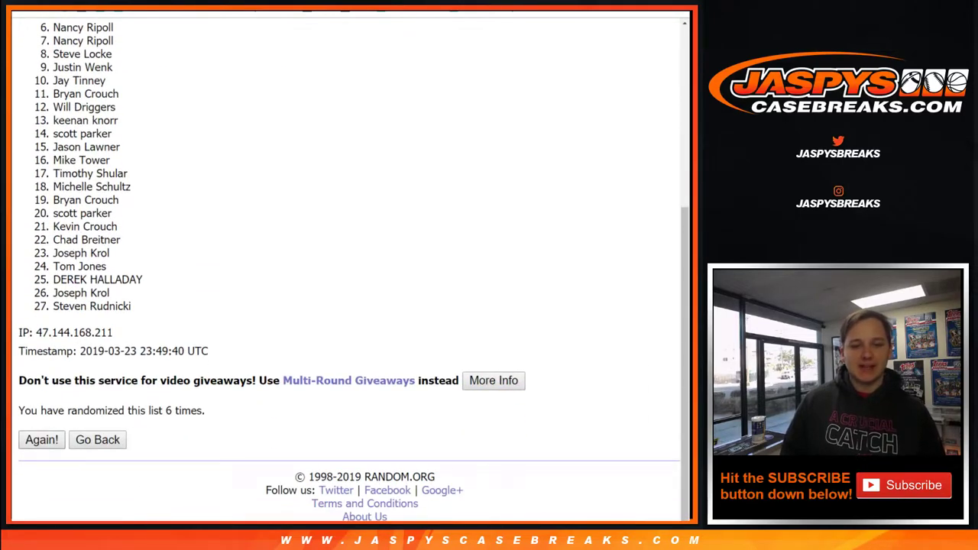
pyautogui.click(41, 439)
pyautogui.moveTo(54, 241)
pyautogui.mouseDown()
pyautogui.moveTo(116, 293)
pyautogui.moveTo(112, 478)
pyautogui.mouseUp()
pyautogui.hotkey('ctrl', 'c')
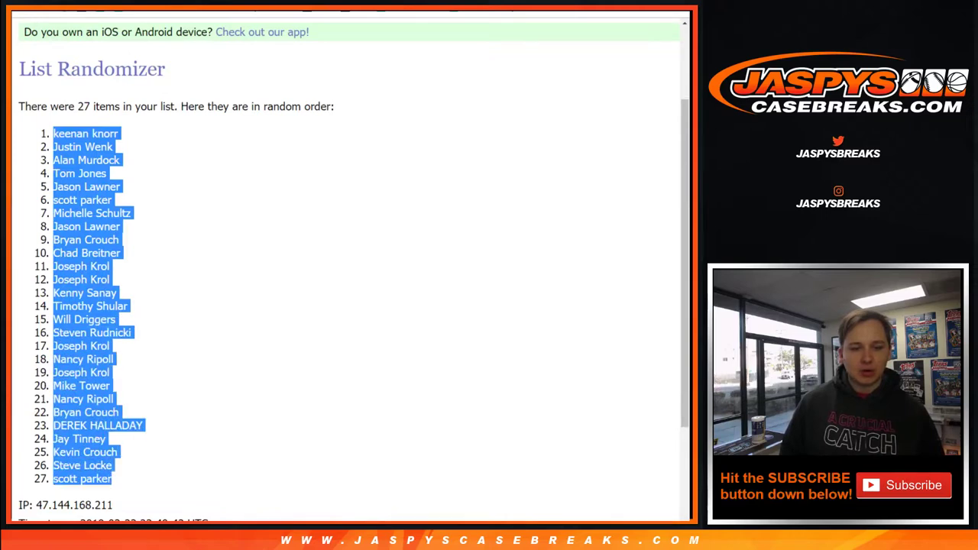
pyautogui.scroll(-1, 348, 267)
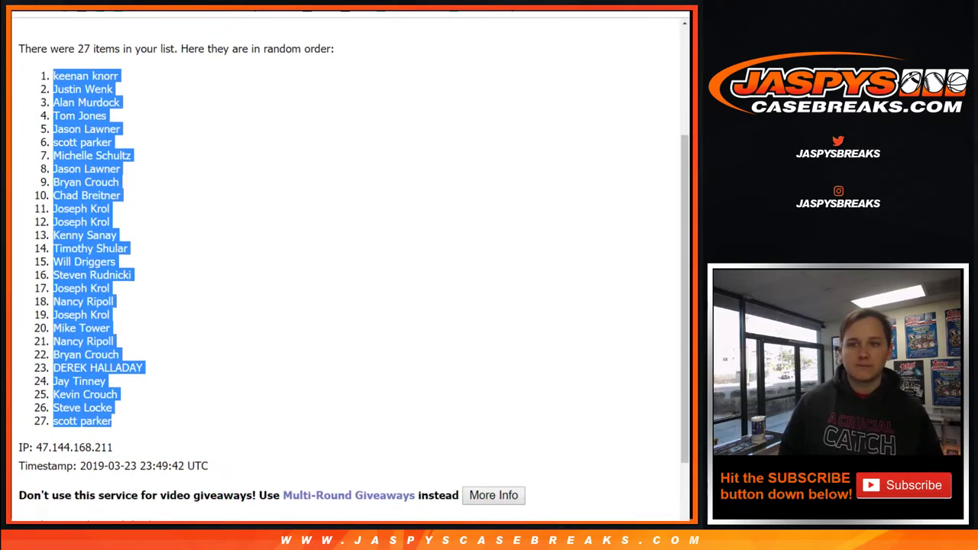
# Paste the customer names into column A from A1 and set them to size 14
pyautogui.hotkey('ctrl', 'Tab')
pyautogui.click(96, 113)
pyautogui.hotkey('ctrl', 'v')
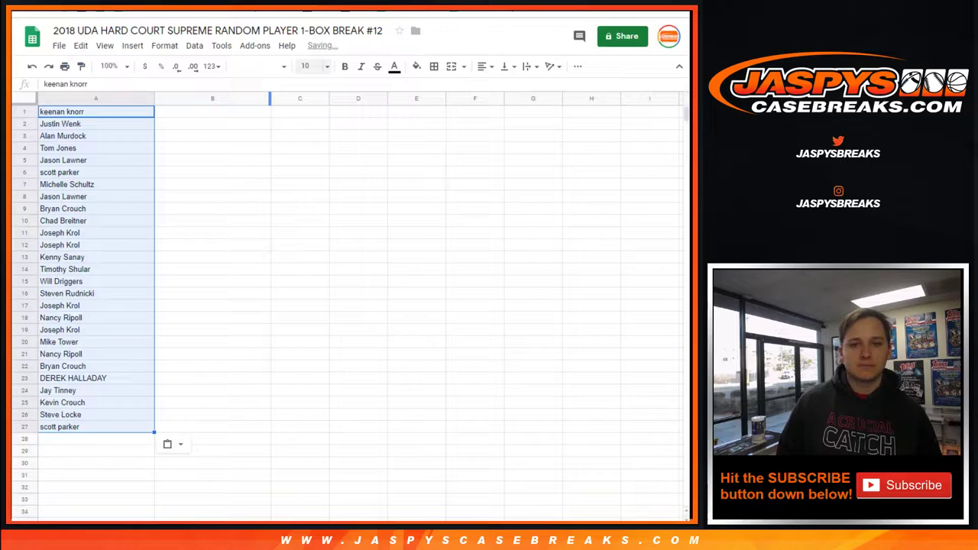
pyautogui.click(305, 65)
pyautogui.click(308, 216)
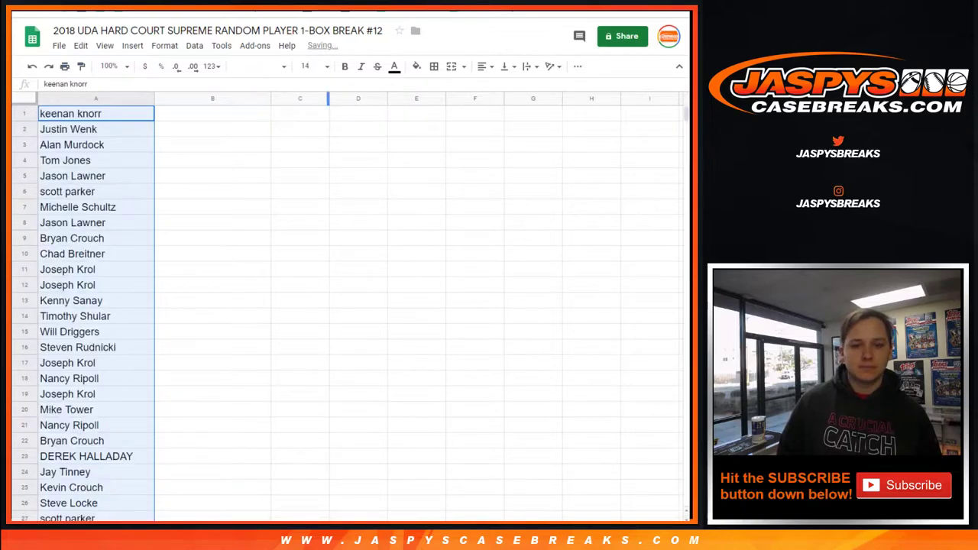
pyautogui.click(212, 223)
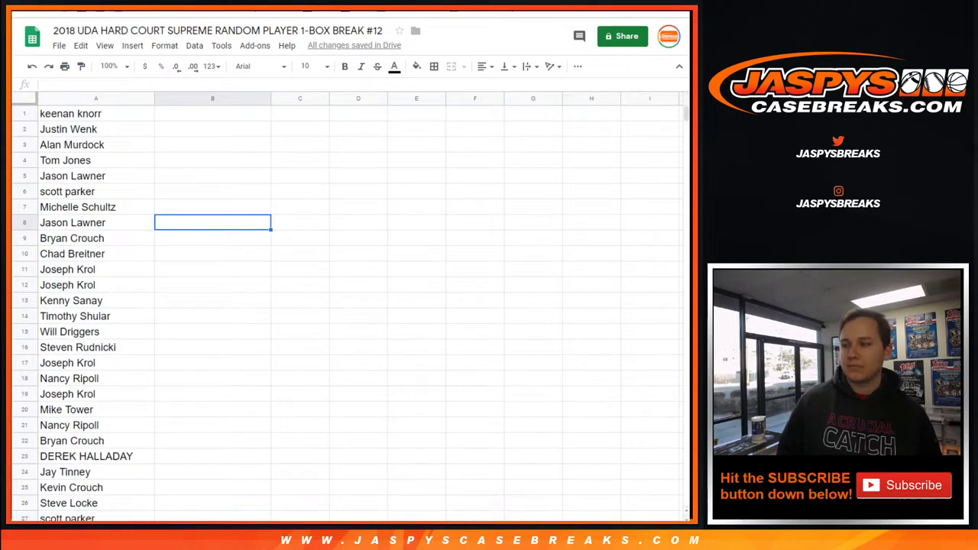
# Change the font size of all of column A to 13
pyautogui.click(95, 97)
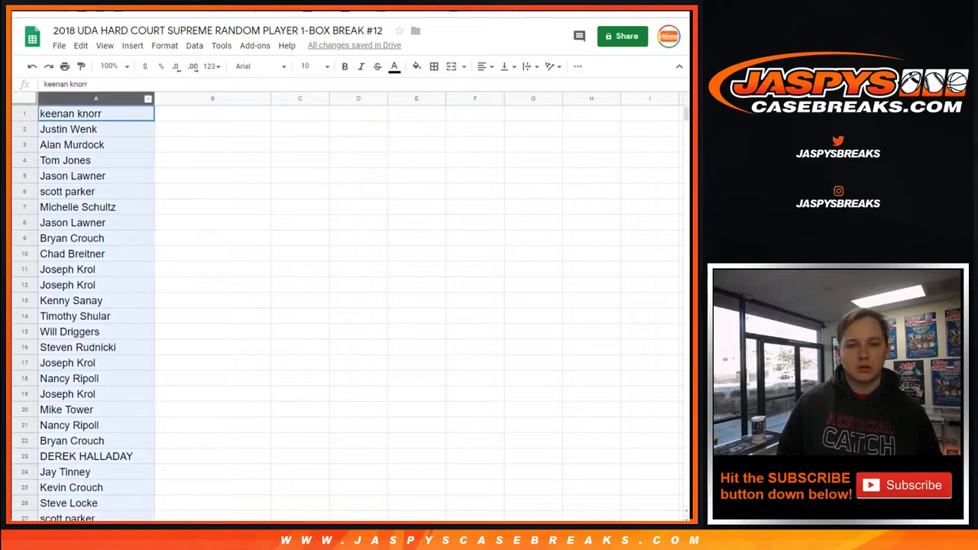
pyautogui.click(305, 66)
pyautogui.write('3')
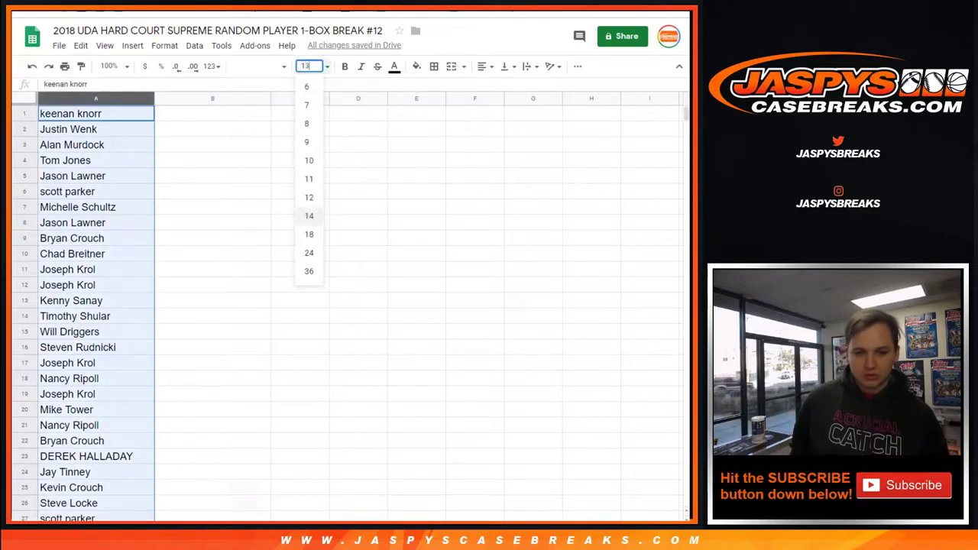
pyautogui.press('Return')
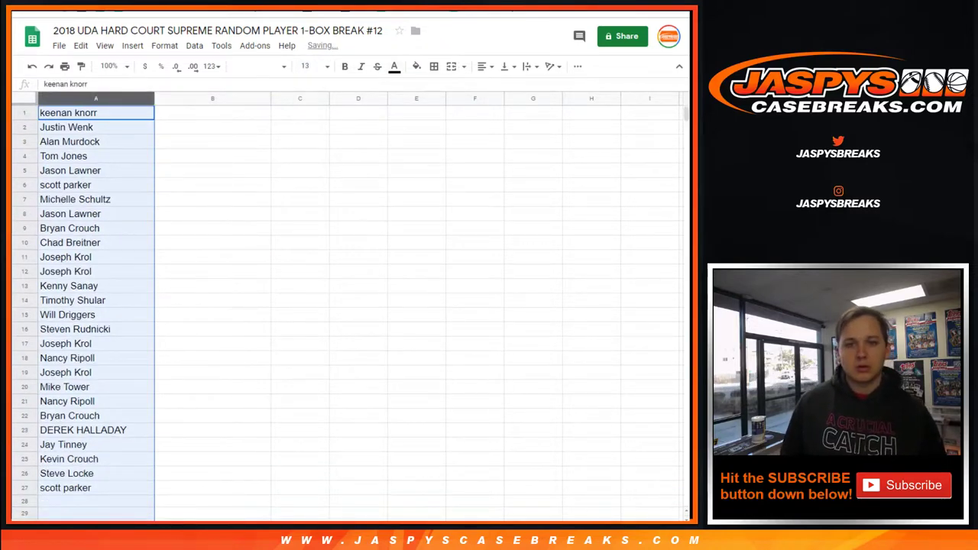
pyautogui.click(212, 113)
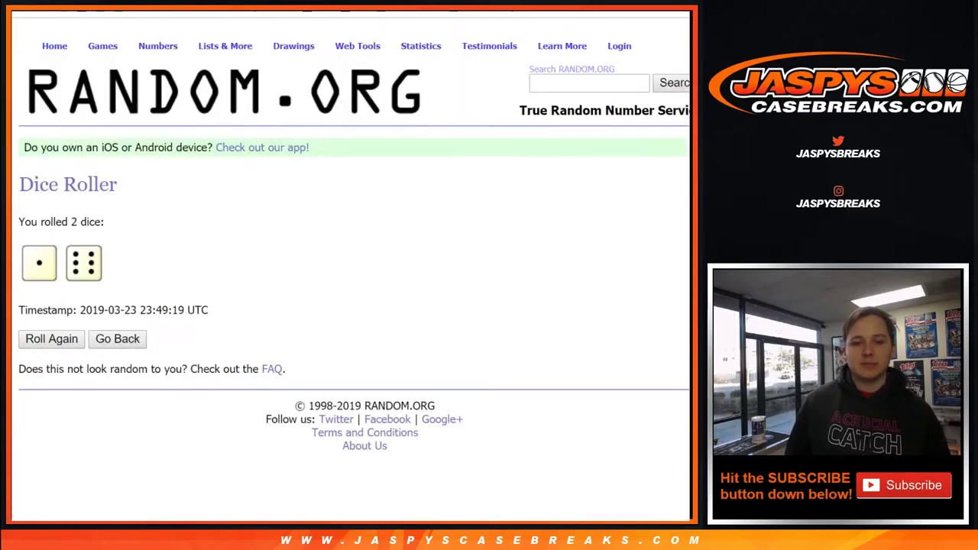
# Randomize the 27-player list in the List Randomizer and reshuffle it twice
pyautogui.hotkey('ctrl', 'Tab')
pyautogui.scroll(-2, 353, 270)
pyautogui.click(54, 439)
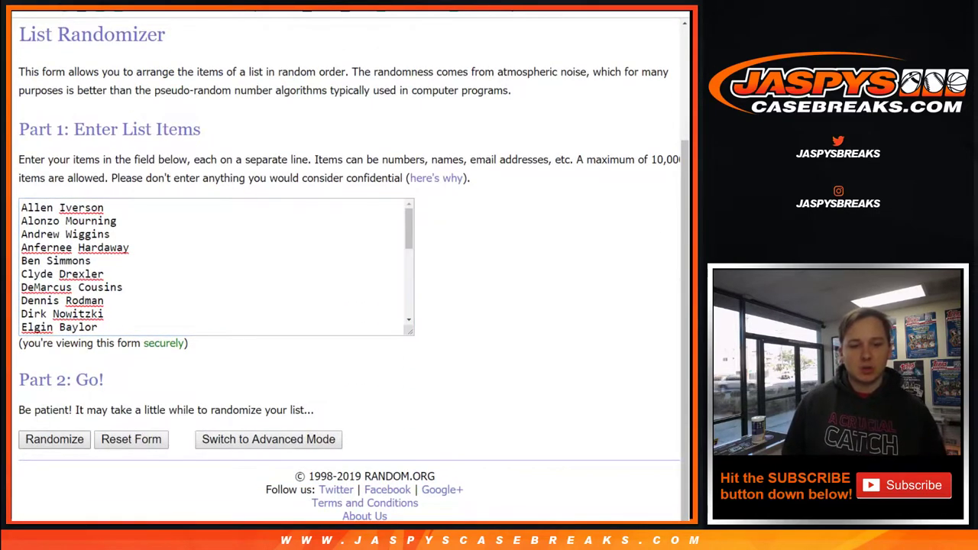
pyautogui.scroll(-1, 353, 275)
pyautogui.scroll(-3, 353, 275)
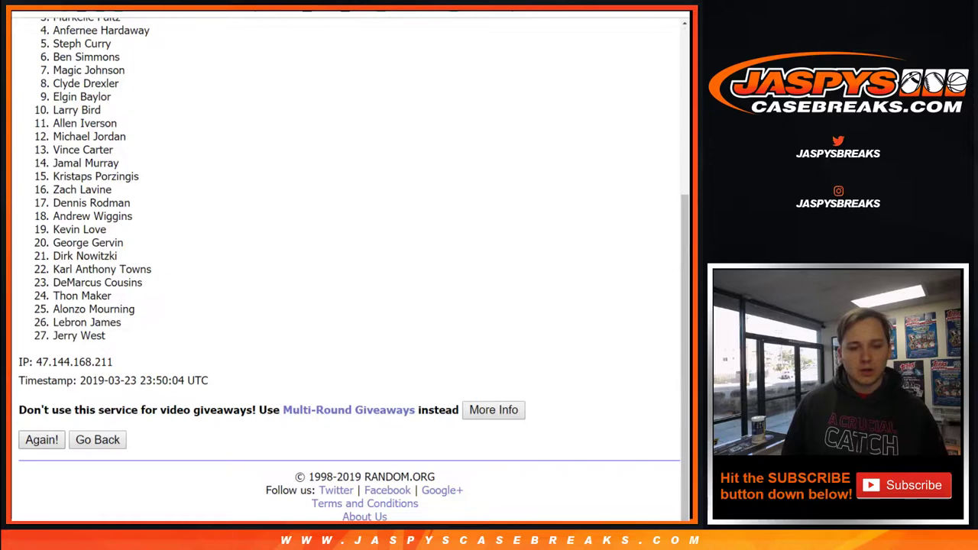
pyautogui.click(39, 439)
pyautogui.scroll(-5, 353, 275)
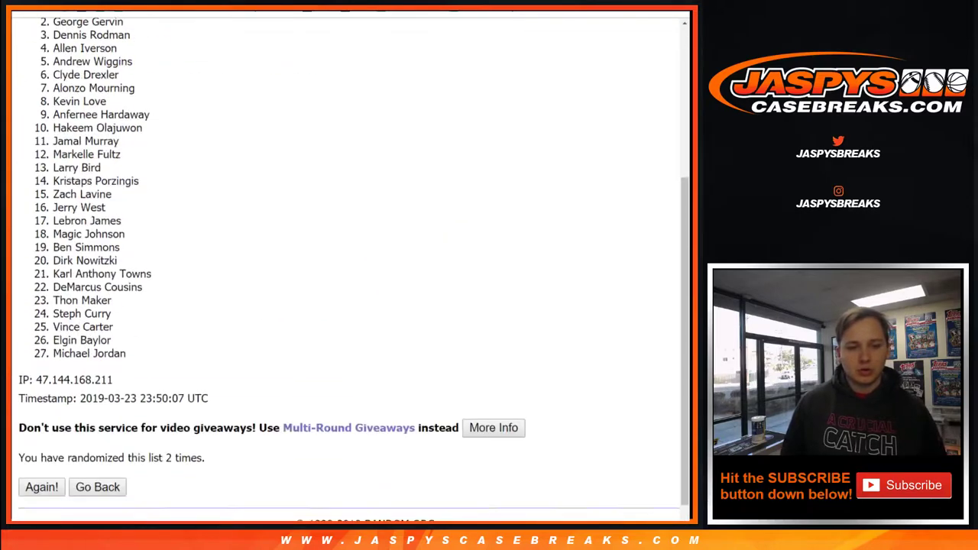
pyautogui.click(40, 439)
# Reshuffle the player list four more times and select the final order
pyautogui.scroll(-4, 353, 275)
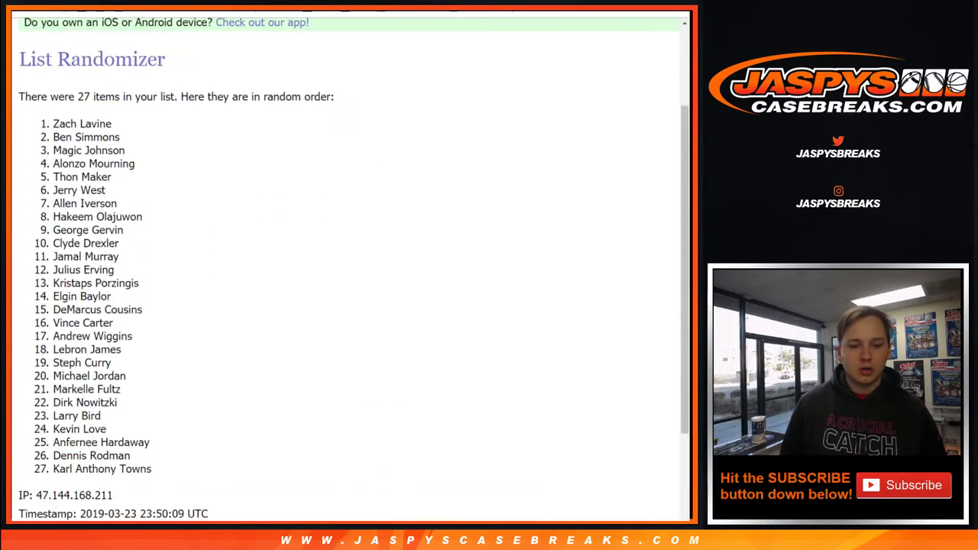
pyautogui.click(41, 439)
pyautogui.scroll(-5, 353, 275)
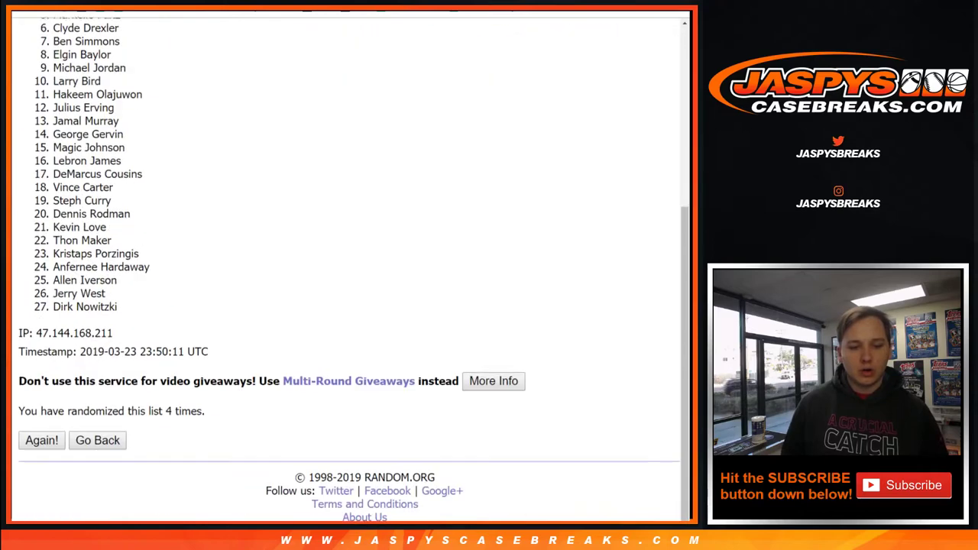
pyautogui.click(42, 439)
pyautogui.scroll(-5, 353, 275)
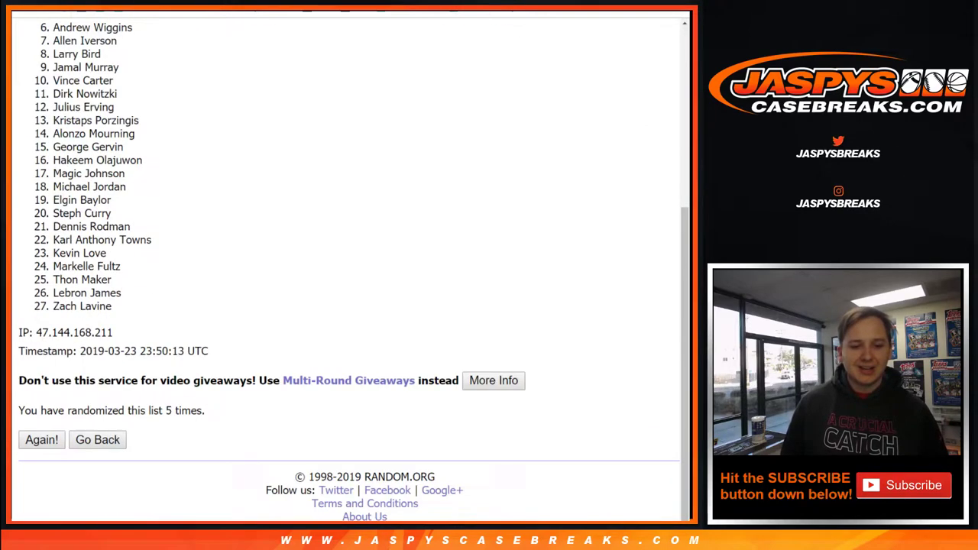
pyautogui.click(42, 439)
pyautogui.scroll(-5, 353, 275)
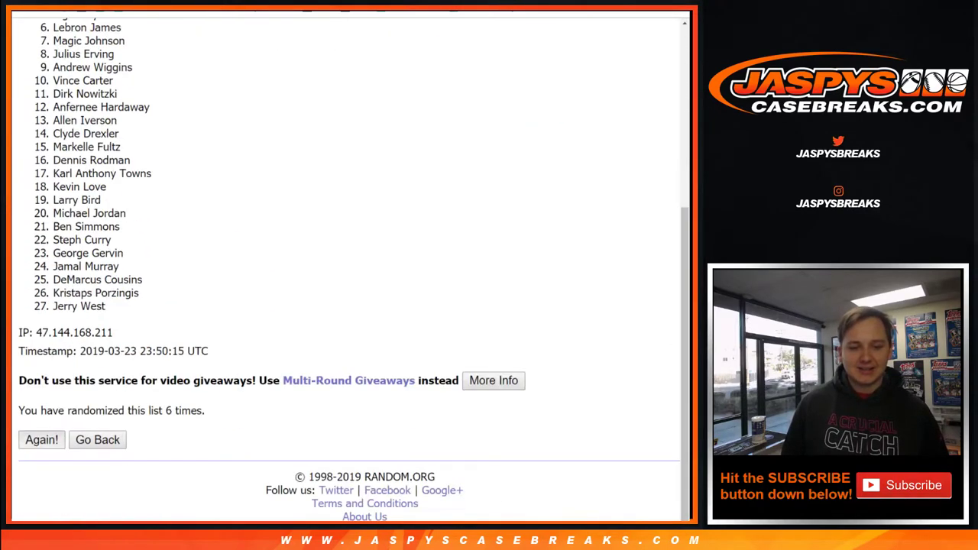
pyautogui.click(39, 439)
pyautogui.moveTo(52, 249)
pyautogui.mouseDown()
pyautogui.moveTo(119, 252)
pyautogui.moveTo(113, 277)
pyautogui.moveTo(143, 283)
pyautogui.moveTo(123, 327)
pyautogui.moveTo(119, 421)
pyautogui.mouseUp()
pyautogui.scroll(-1, 142, 283)
pyautogui.scroll(-3, 349, 268)
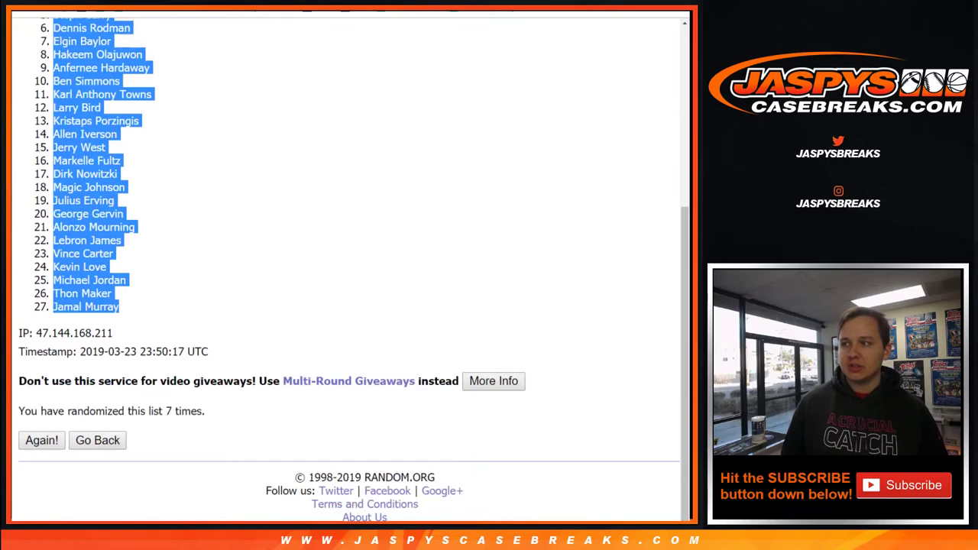
pyautogui.hotkey('ctrl', 'c')
pyautogui.hotkey('ctrl', 'Tab')
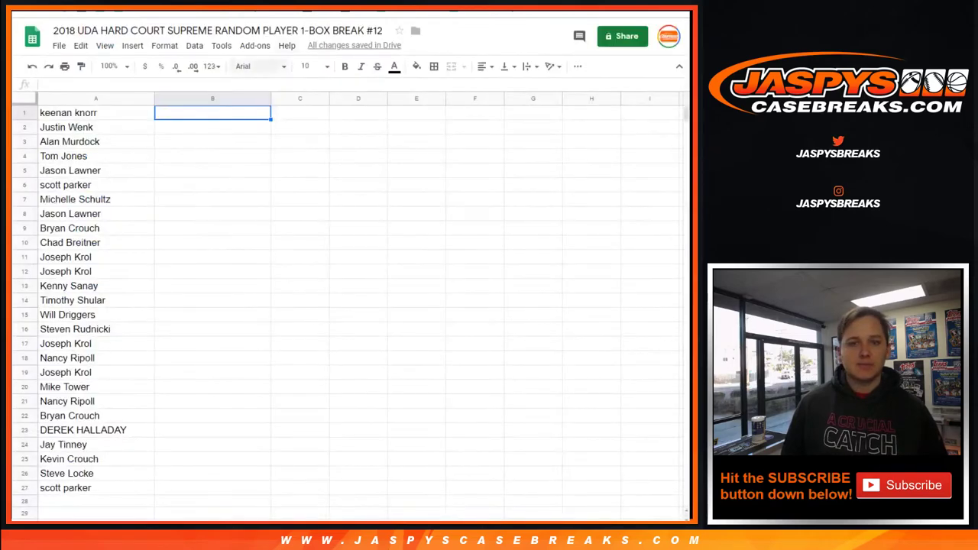
pyautogui.hotkey('ctrl', 'v')
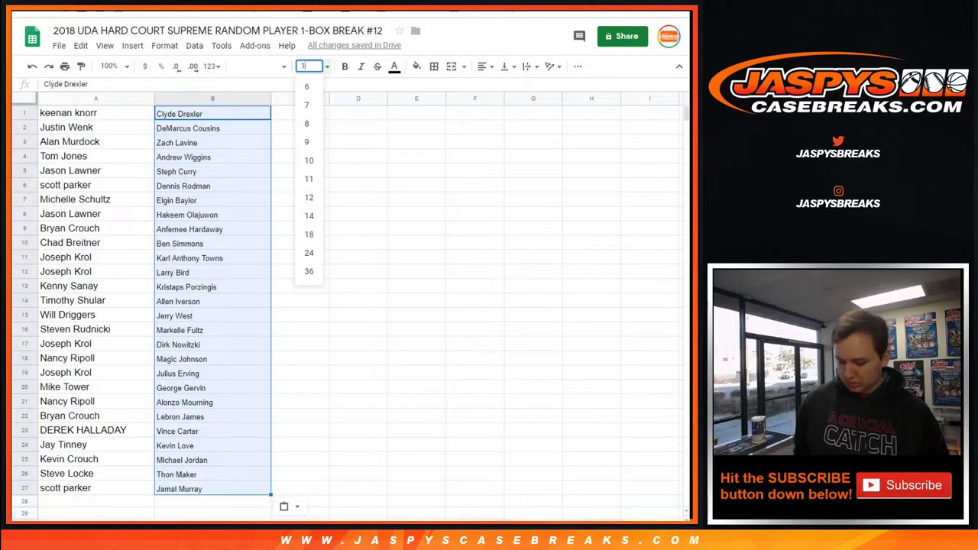
pyautogui.write('3')
pyautogui.press('Return')
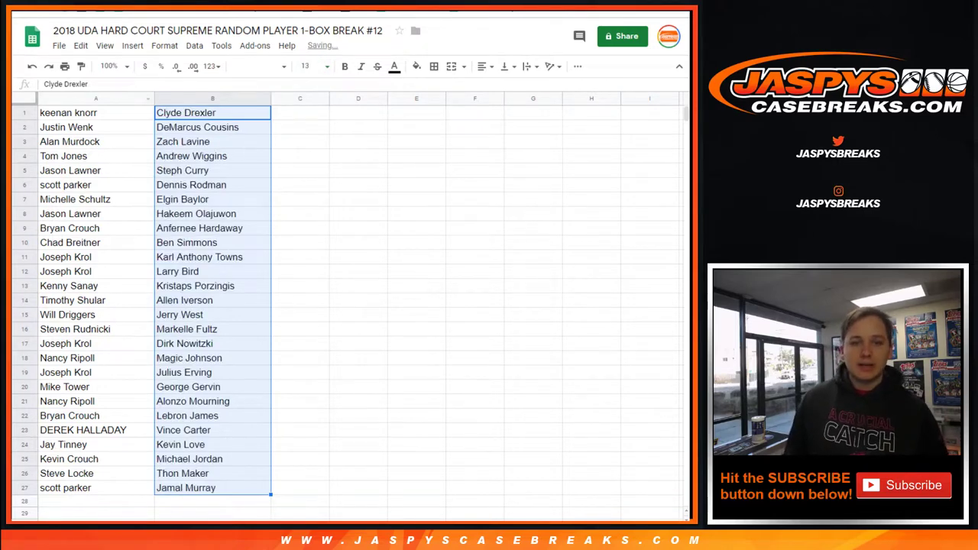
pyautogui.click(24, 113)
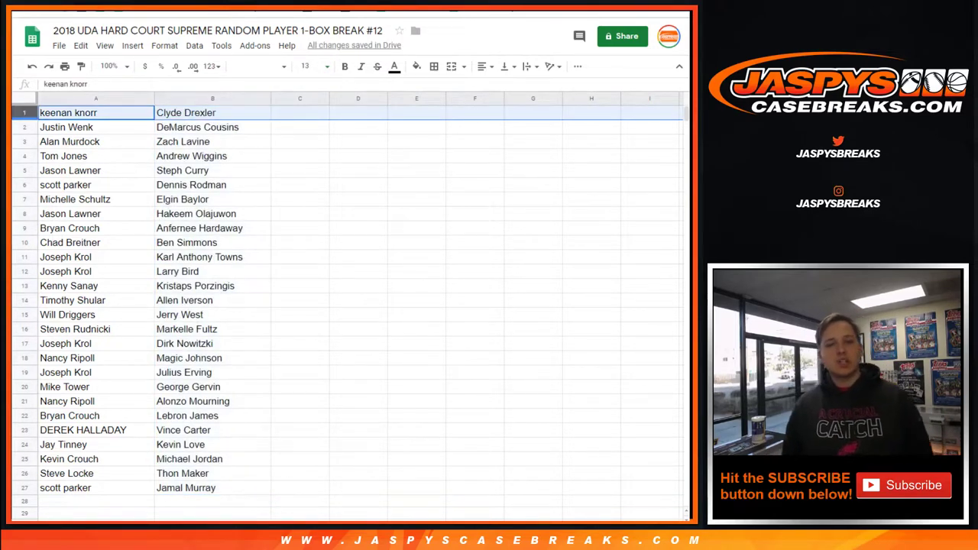
pyautogui.click(24, 127)
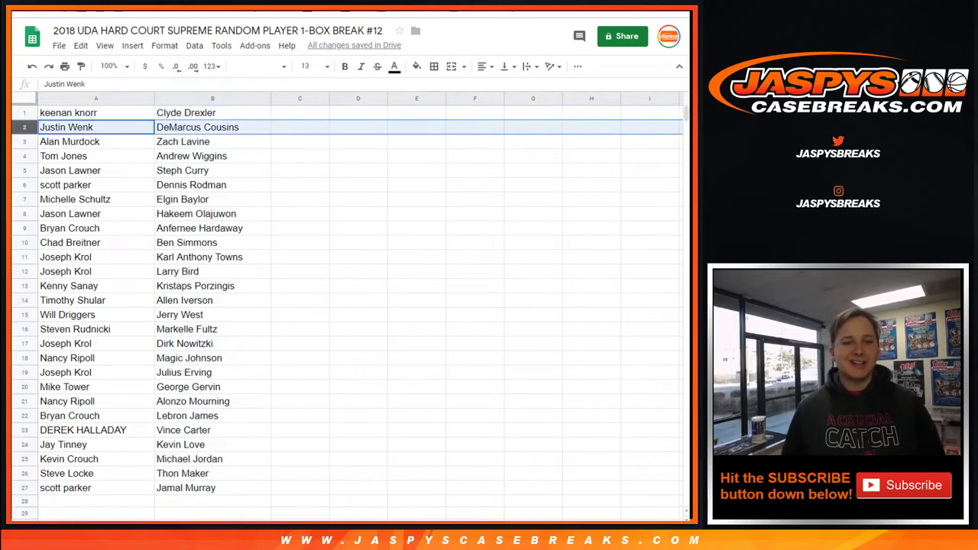
pyautogui.click(24, 141)
pyautogui.click(23, 156)
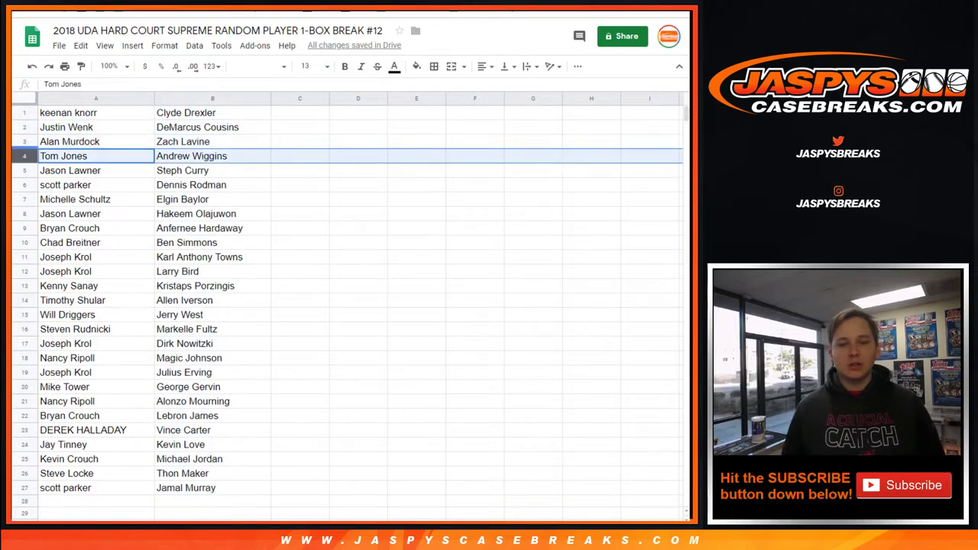
pyautogui.click(24, 170)
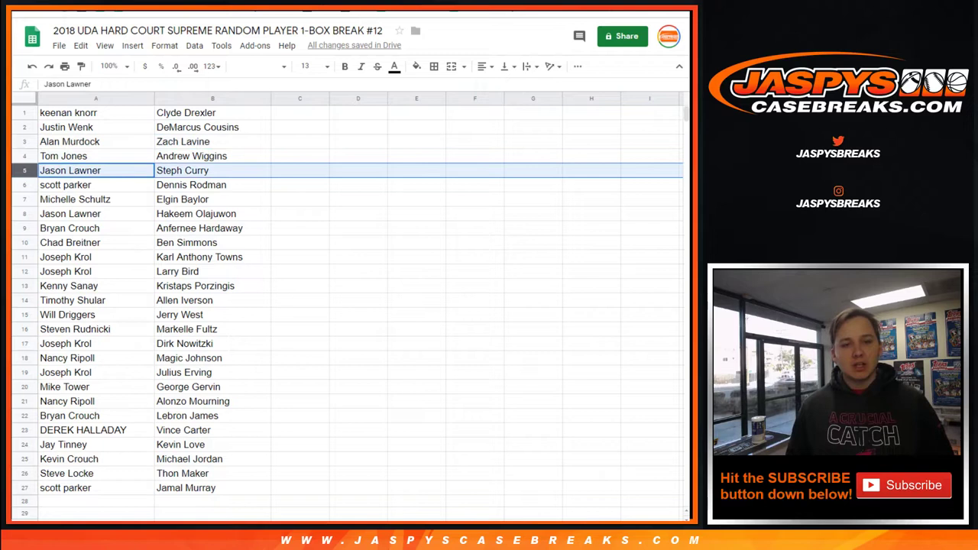
pyautogui.click(24, 185)
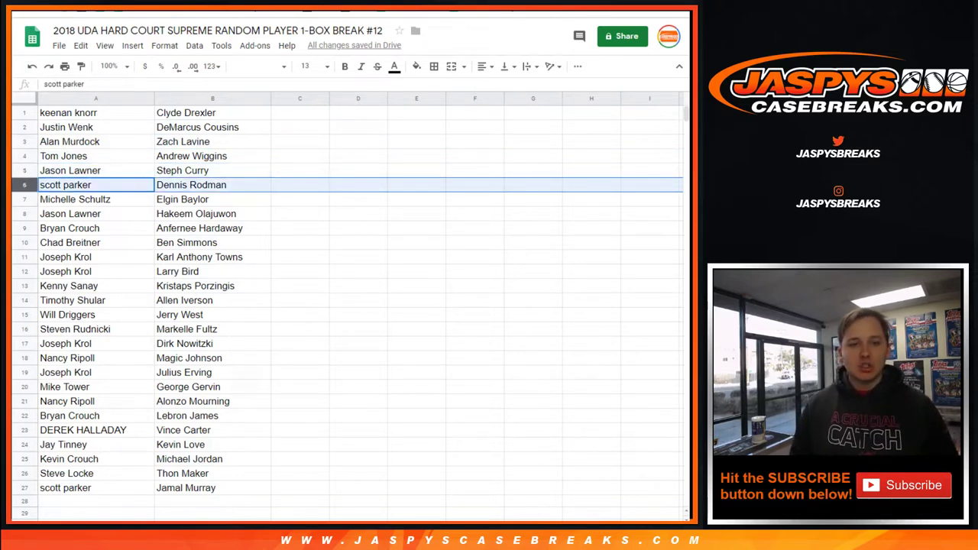
pyautogui.click(23, 199)
pyautogui.click(24, 214)
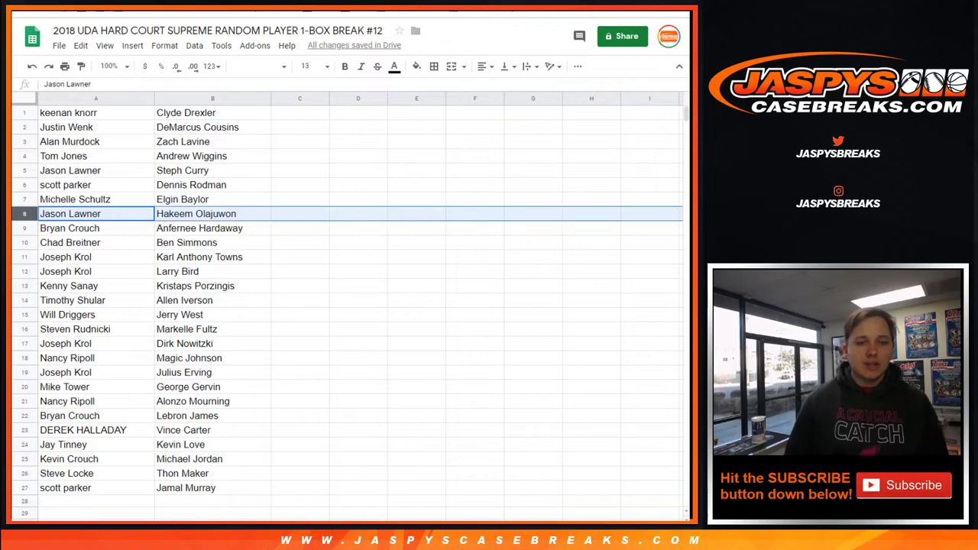
pyautogui.click(24, 229)
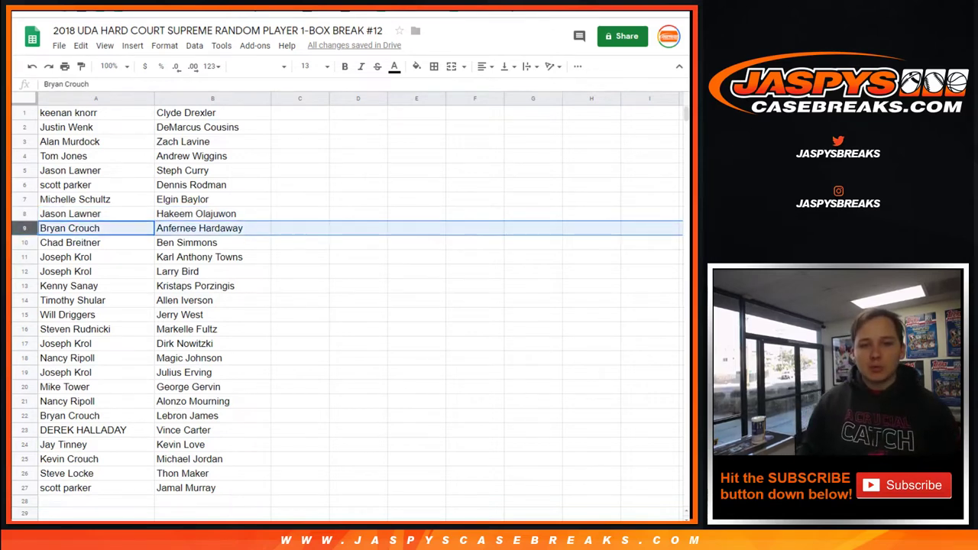
pyautogui.click(23, 243)
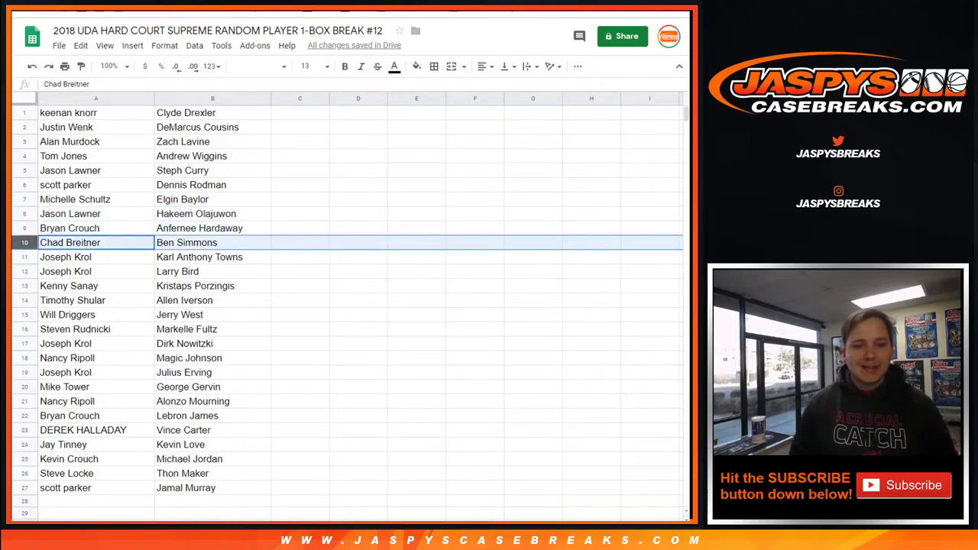
pyautogui.click(23, 257)
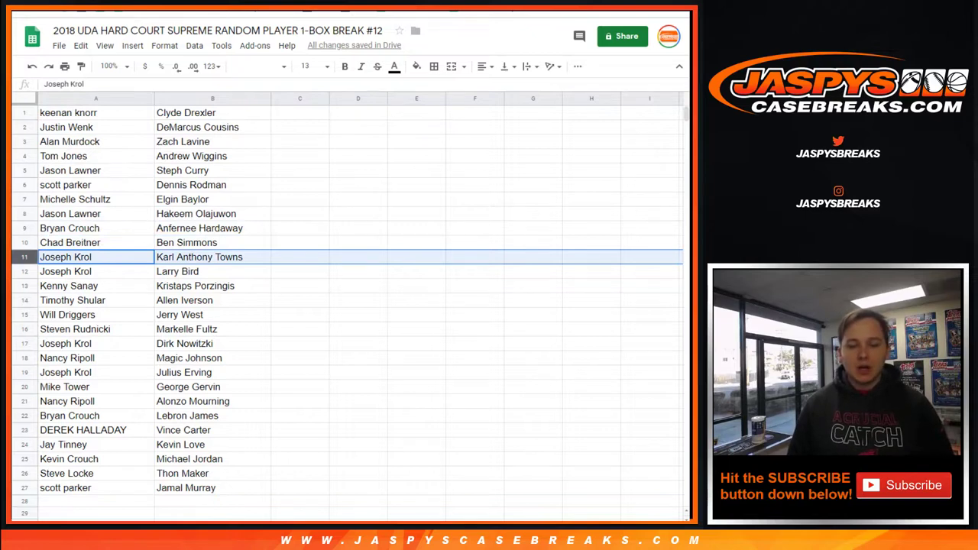
pyautogui.click(24, 271)
pyautogui.click(23, 286)
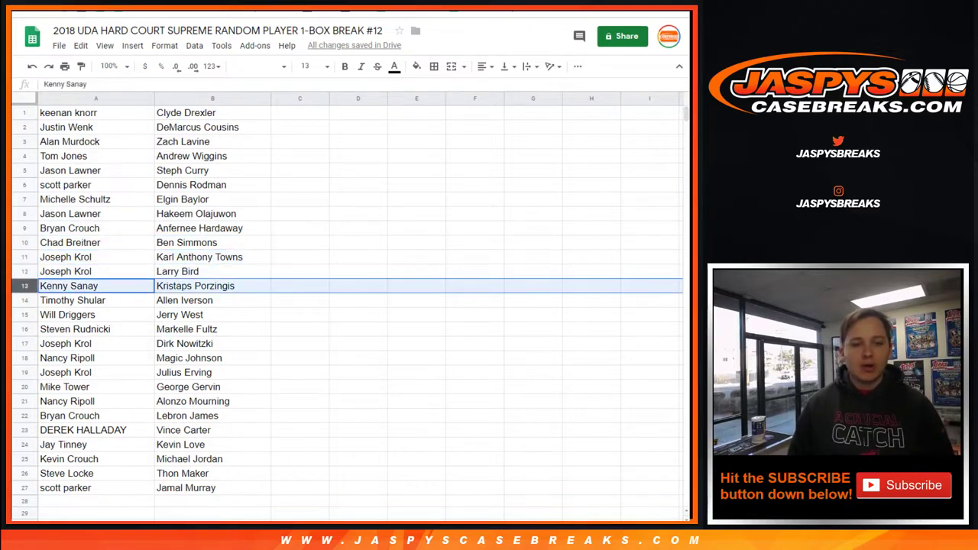
pyautogui.click(24, 301)
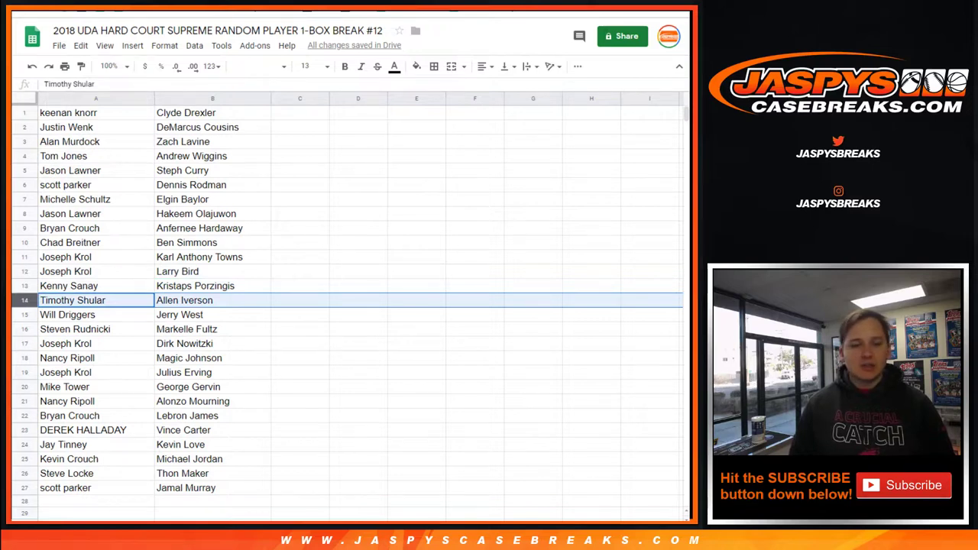
pyautogui.click(23, 315)
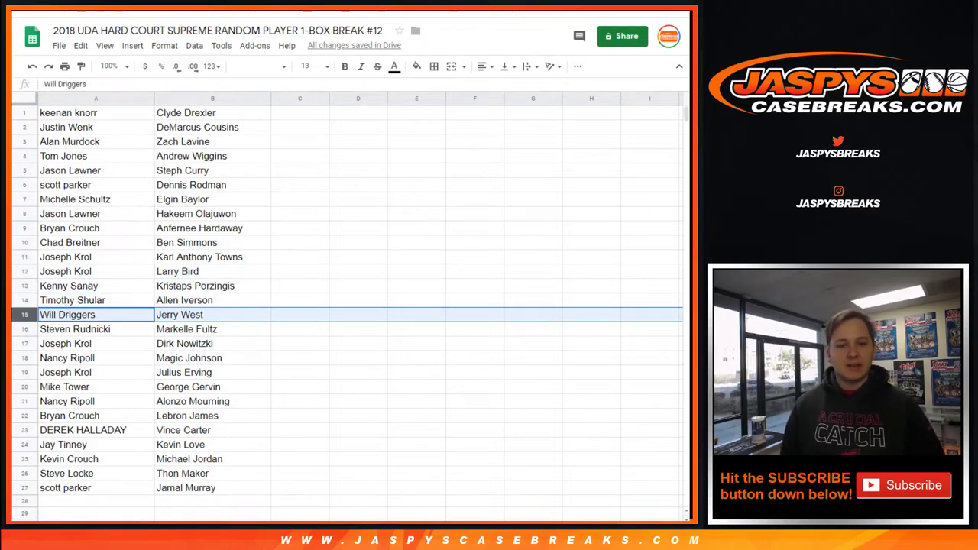
pyautogui.click(73, 300)
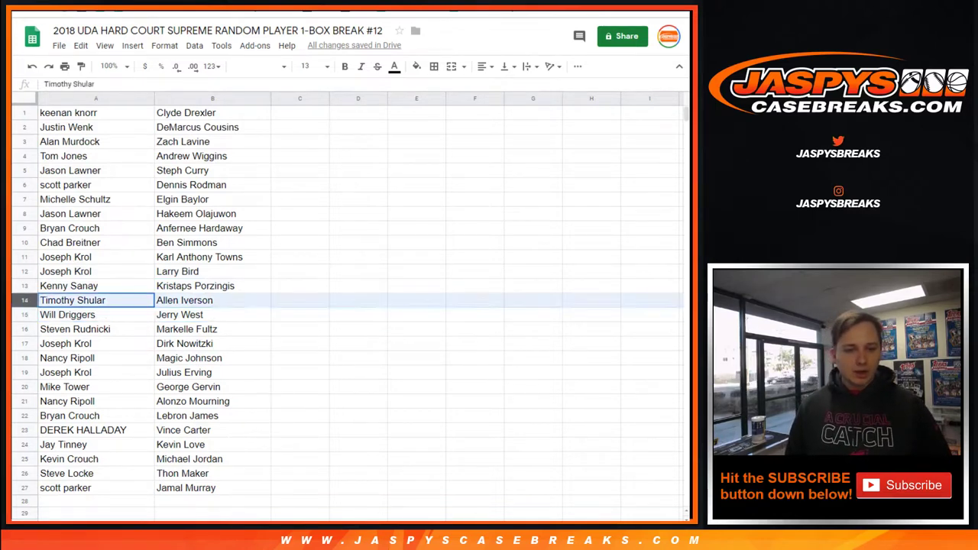
pyautogui.click(67, 315)
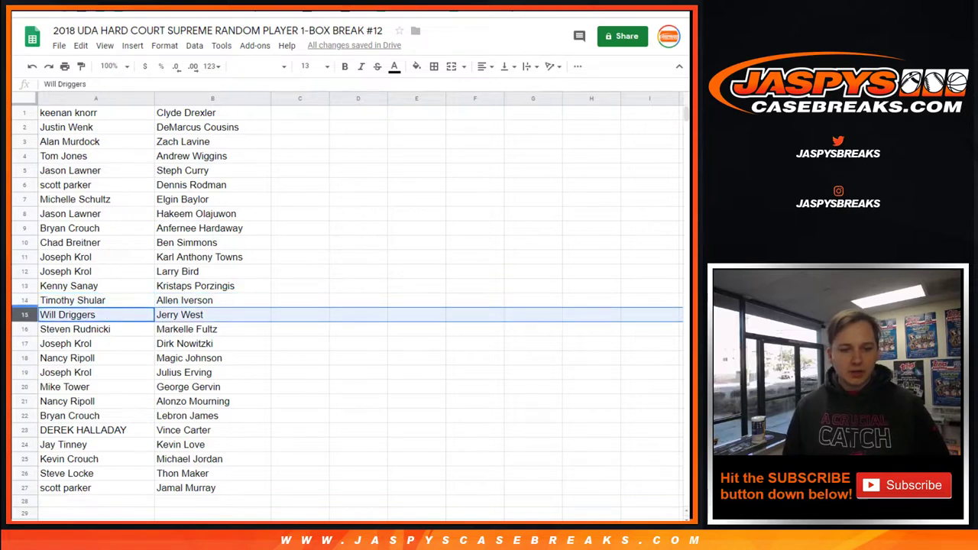
pyautogui.click(75, 329)
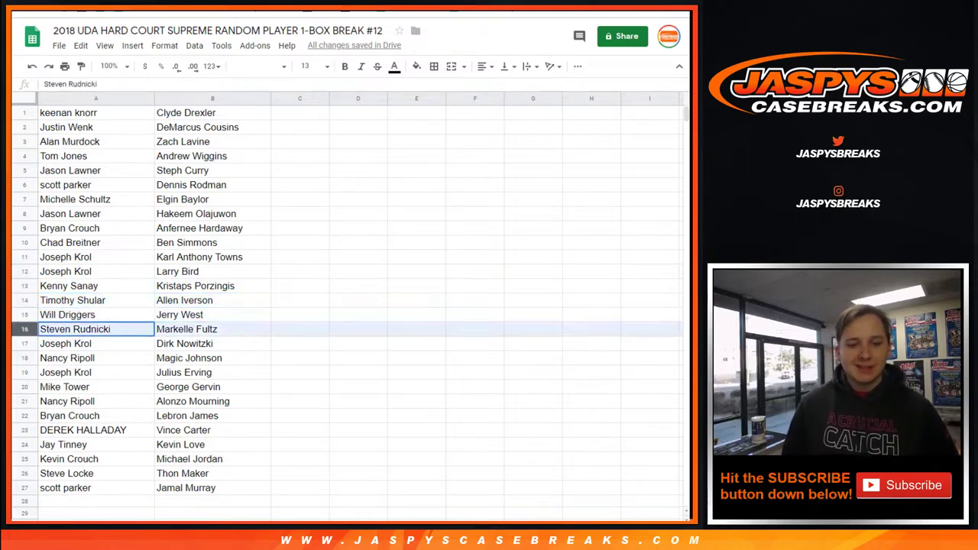
pyautogui.click(65, 343)
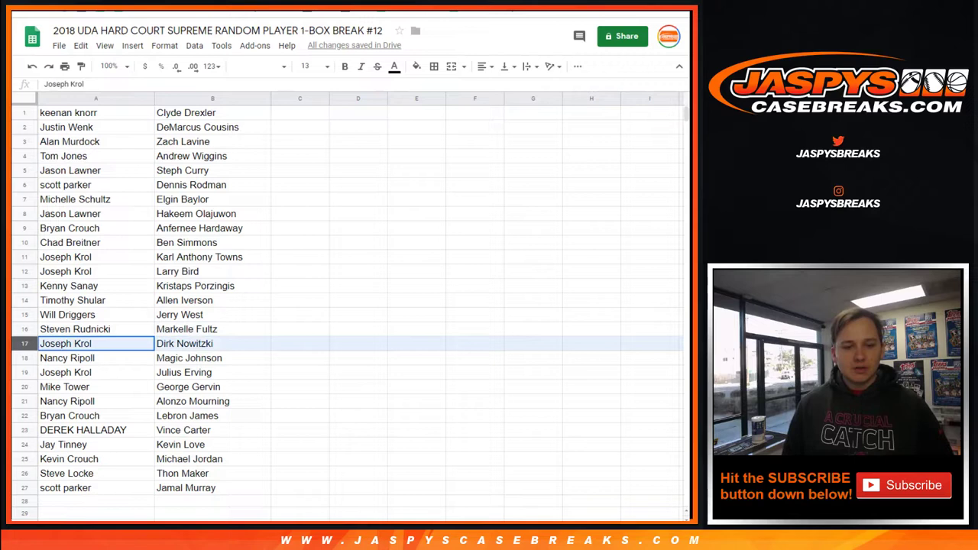
pyautogui.click(67, 357)
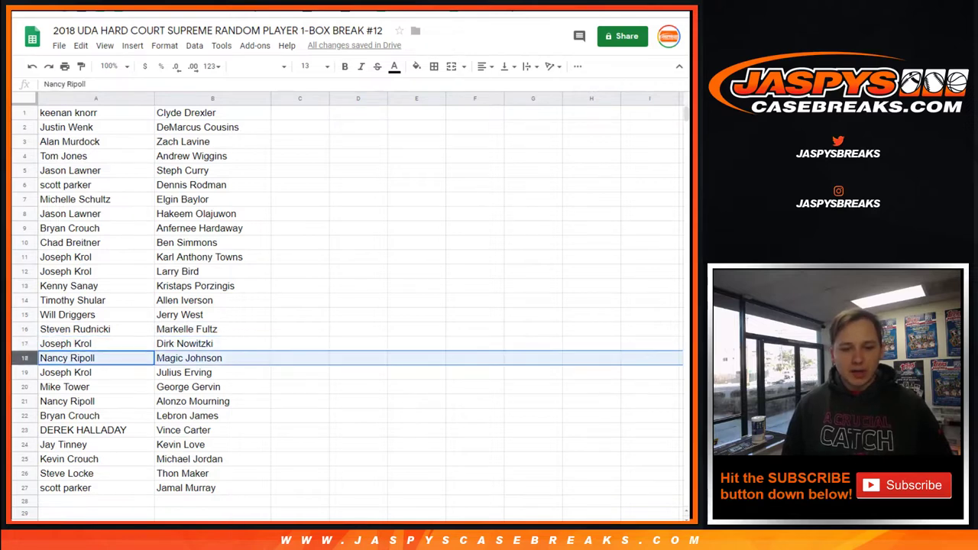
pyautogui.click(65, 372)
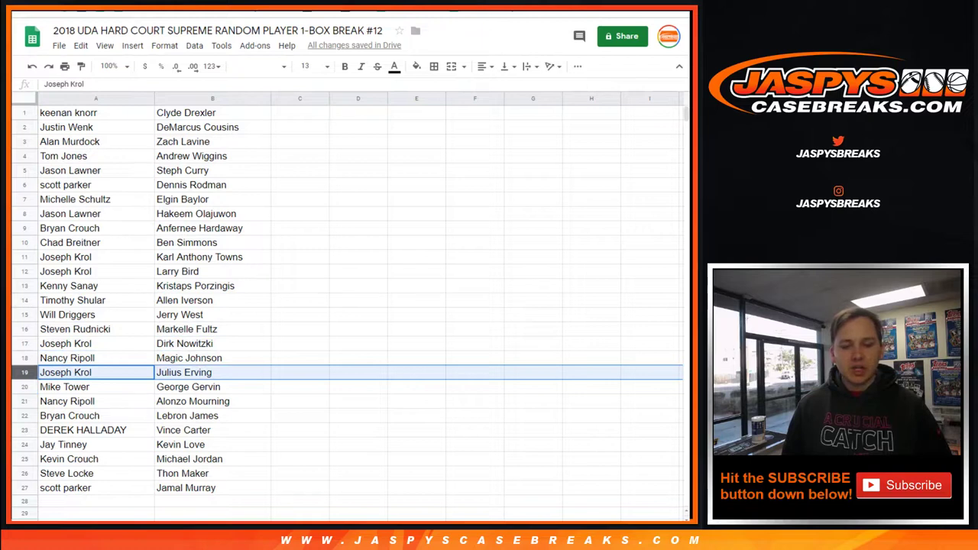
pyautogui.click(64, 387)
pyautogui.click(67, 401)
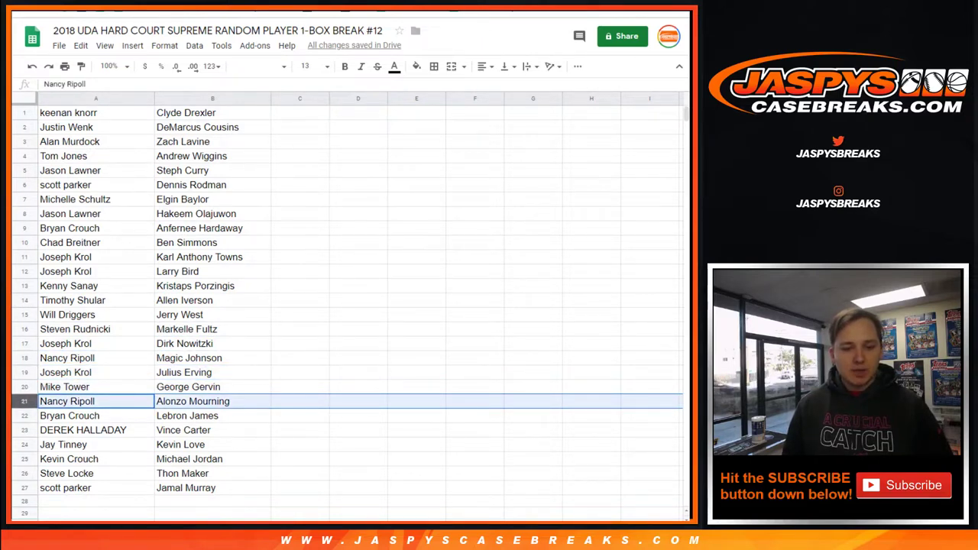
pyautogui.click(69, 415)
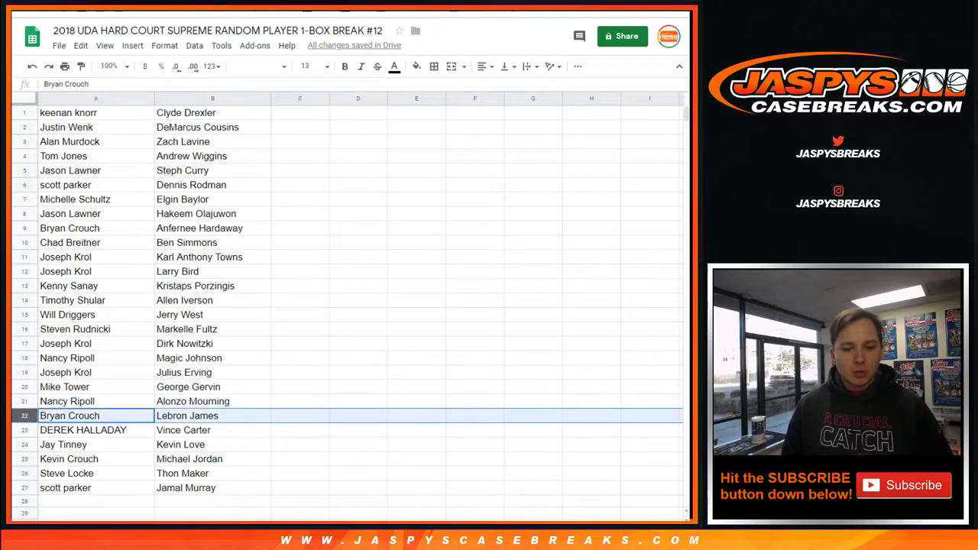
pyautogui.scroll(-3, 344, 306)
pyautogui.click(82, 329)
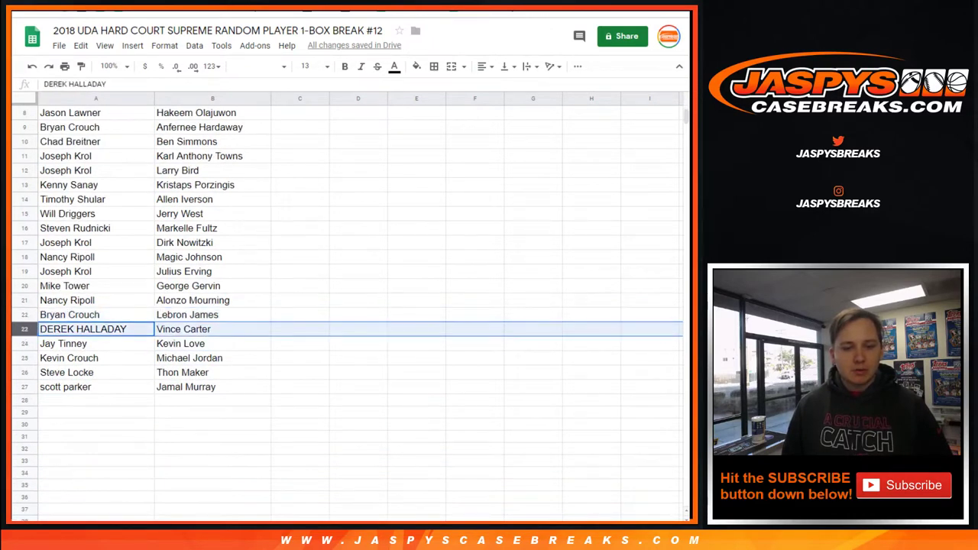
pyautogui.click(64, 343)
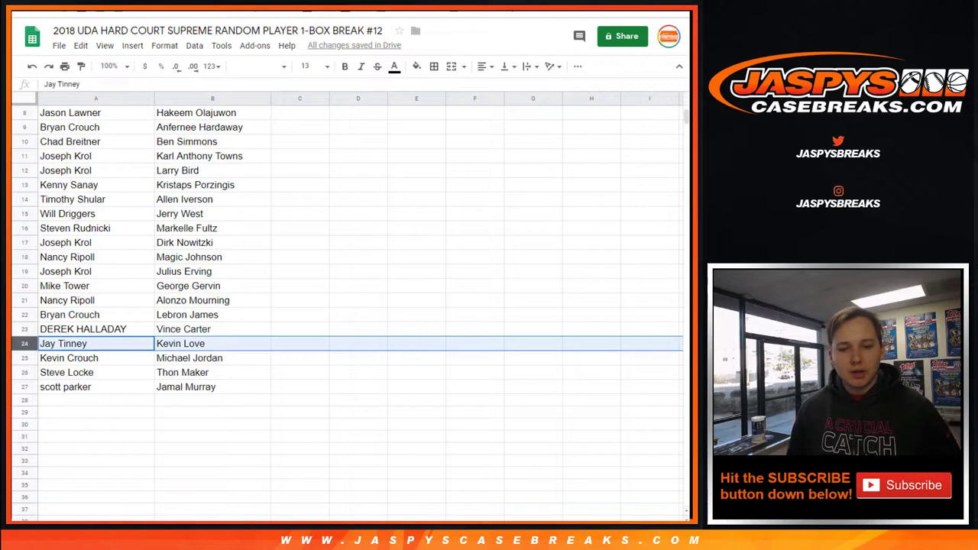
pyautogui.scroll(-1, 344, 306)
pyautogui.click(69, 329)
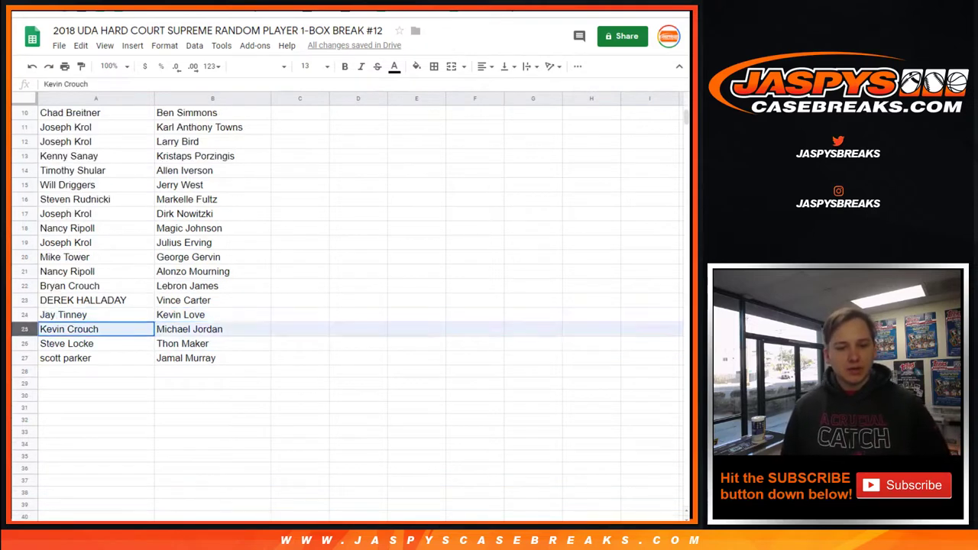
pyautogui.click(66, 343)
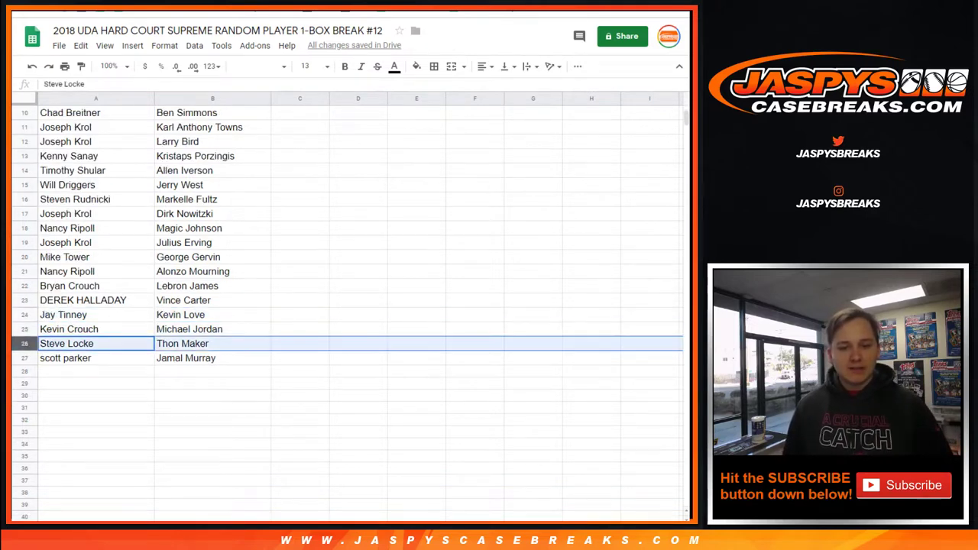
pyautogui.click(65, 357)
pyautogui.scroll(5, 344, 306)
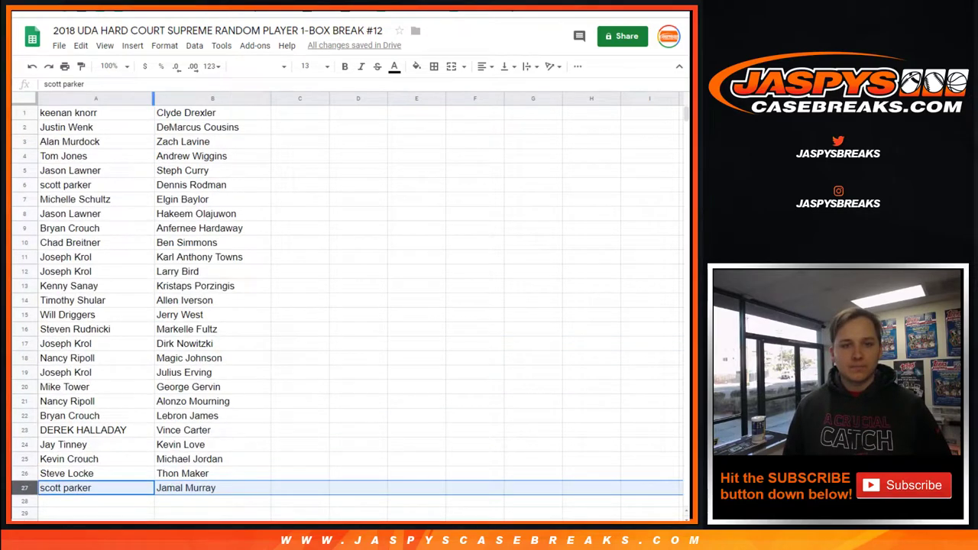
# Sort the sheet A→Z by customer name in column A
pyautogui.click(144, 98)
pyautogui.rightClick(144, 98)
pyautogui.click(196, 367)
pyautogui.click(299, 314)
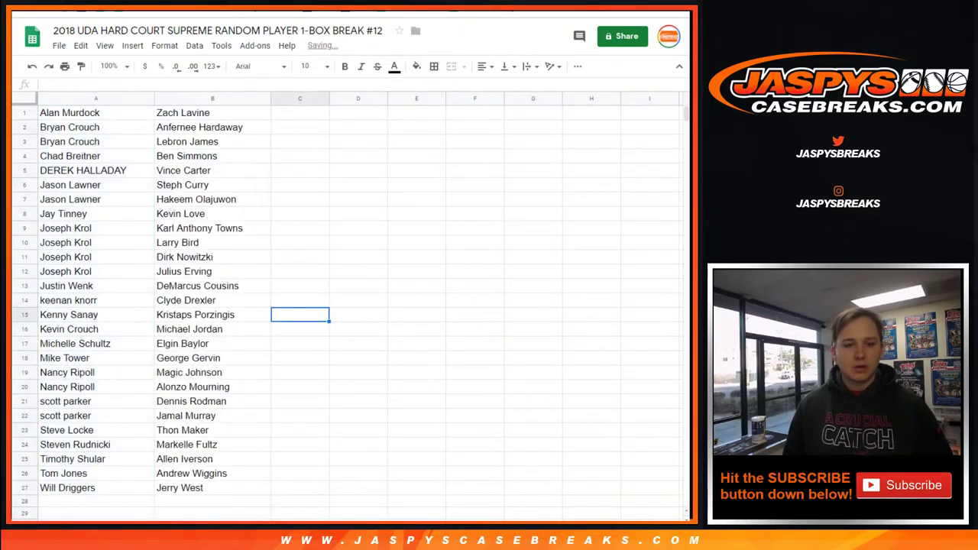
# Apply all borders to the table A1:B27
pyautogui.moveTo(212, 488)
pyautogui.mouseDown()
pyautogui.moveTo(96, 153)
pyautogui.moveTo(95, 113)
pyautogui.mouseUp()
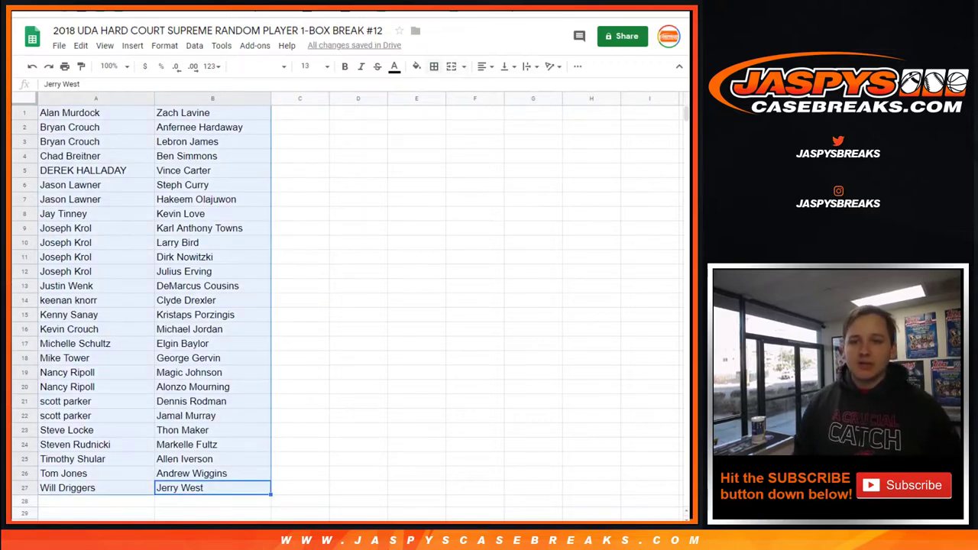
pyautogui.click(433, 66)
pyautogui.click(436, 93)
pyautogui.click(417, 242)
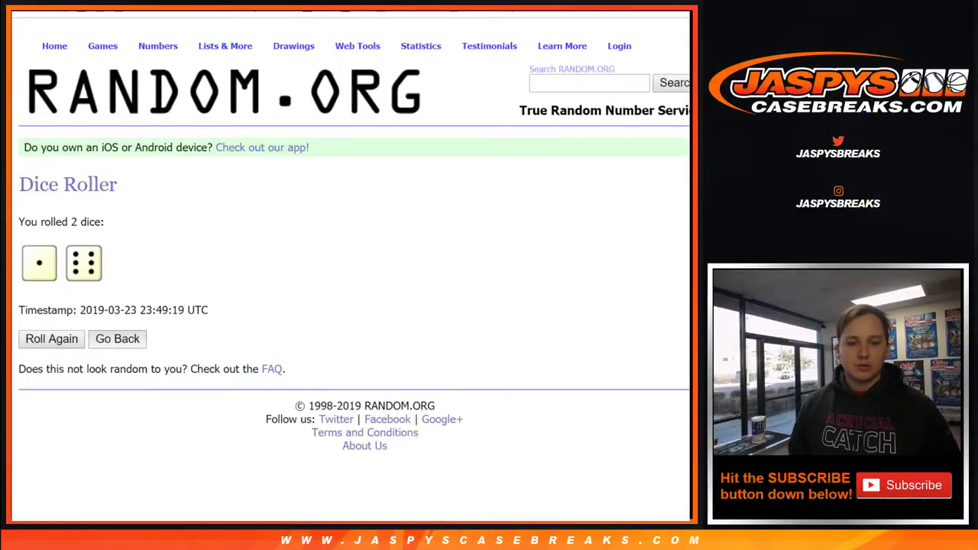
# Go back to the Dice Roller form and roll one die, which comes up five
pyautogui.hotkey('alt', 'Left')
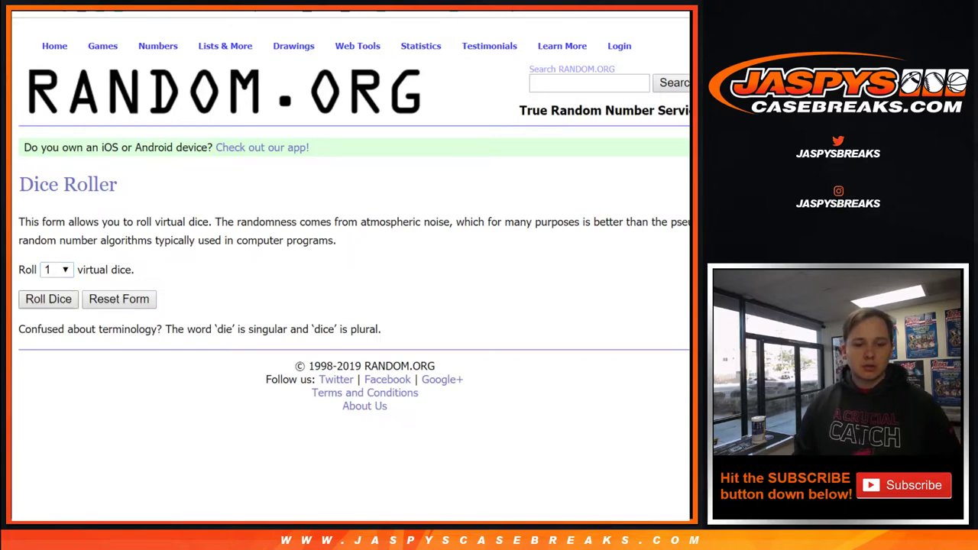
pyautogui.press('Return')
pyautogui.press('Return')
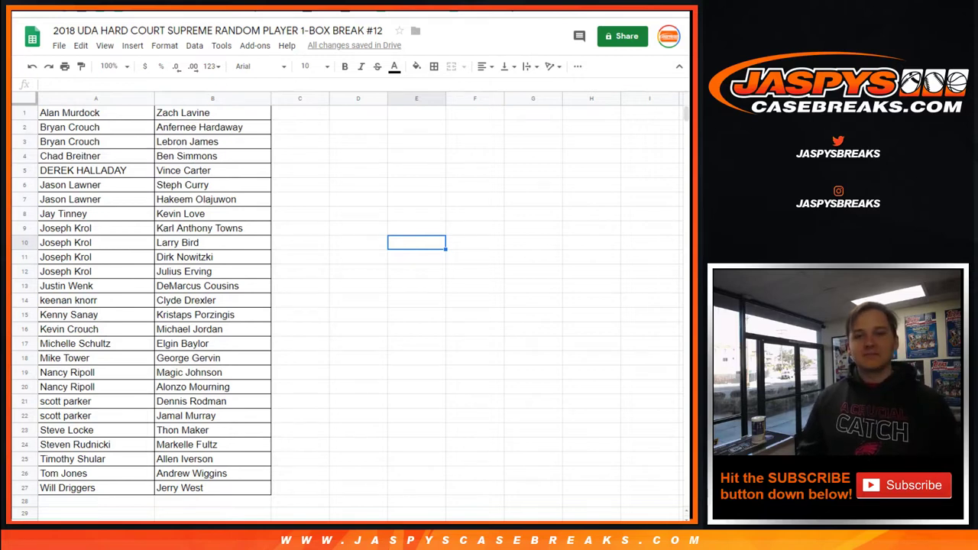
pyautogui.click(591, 199)
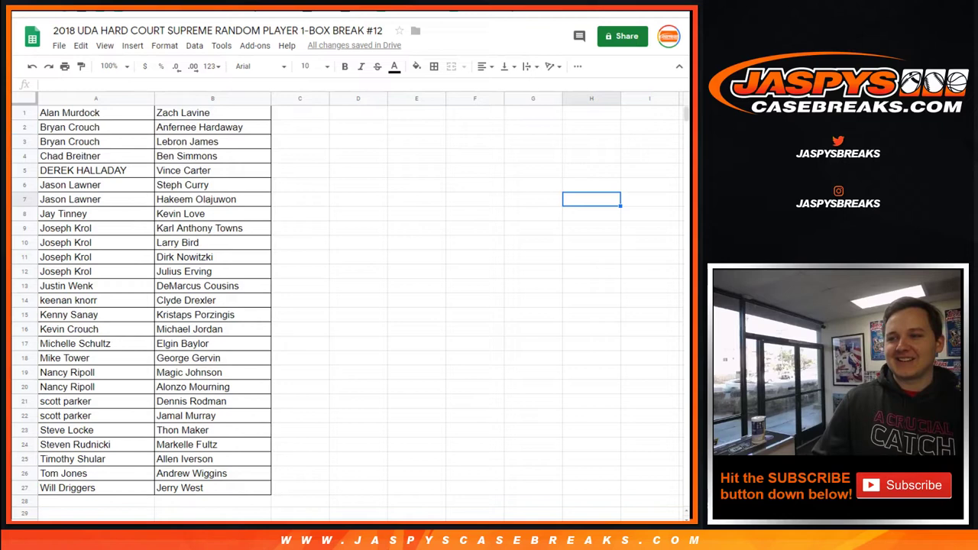
pyautogui.click(649, 300)
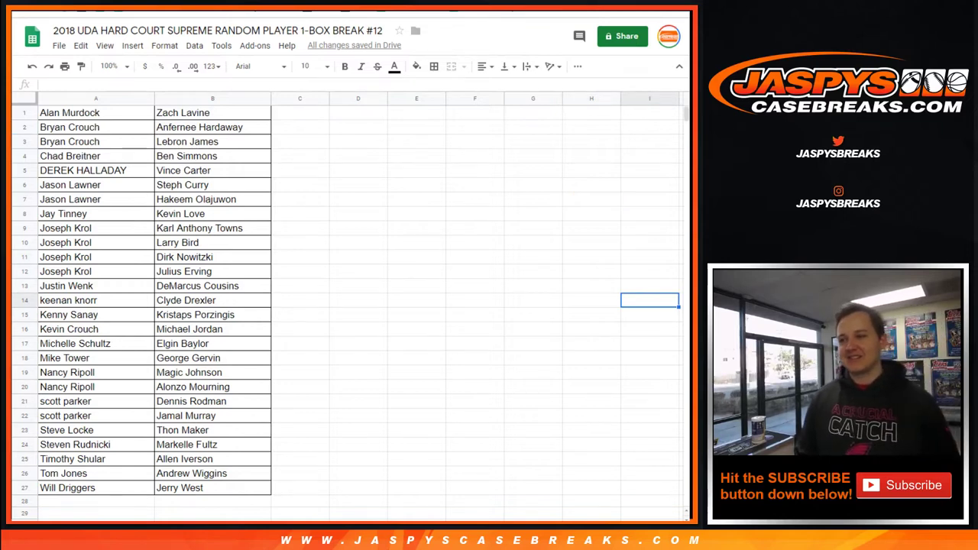